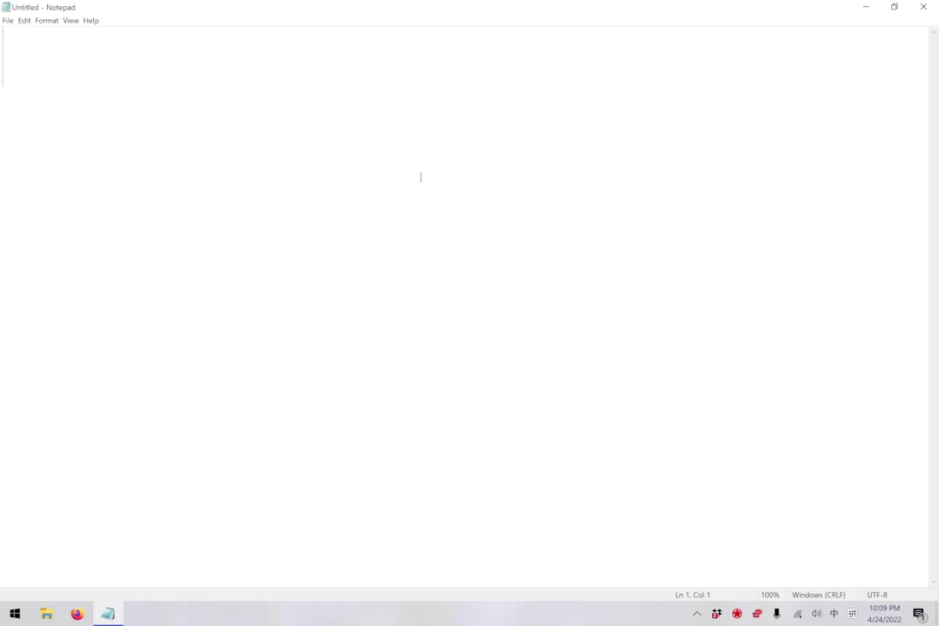
Cycle through the installed input methods and settle on Chinese (Simplified, China) Microsoft Pinyin.
key("super+space")
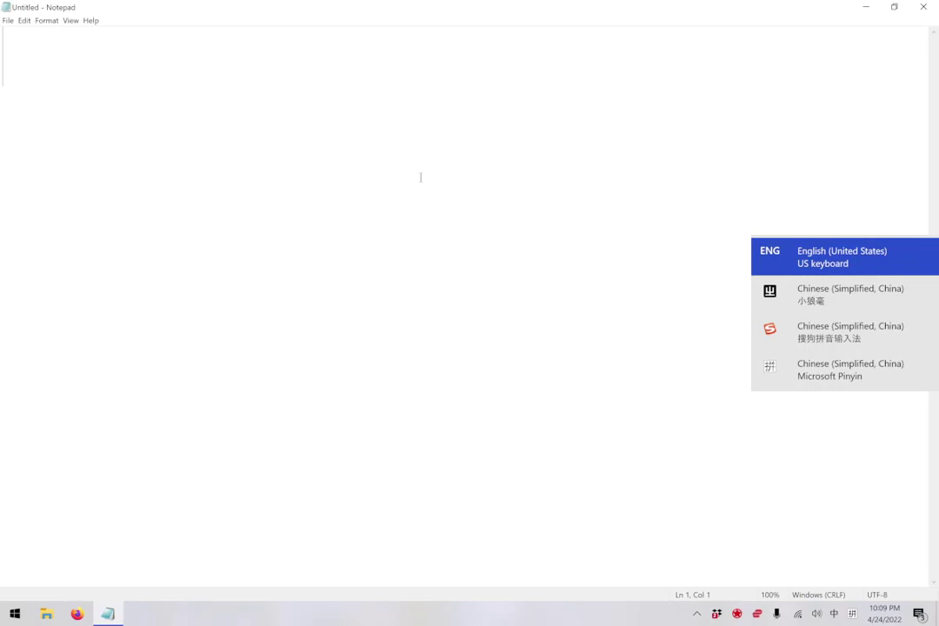
key("super+space")
key("super+space")
key("super+space")
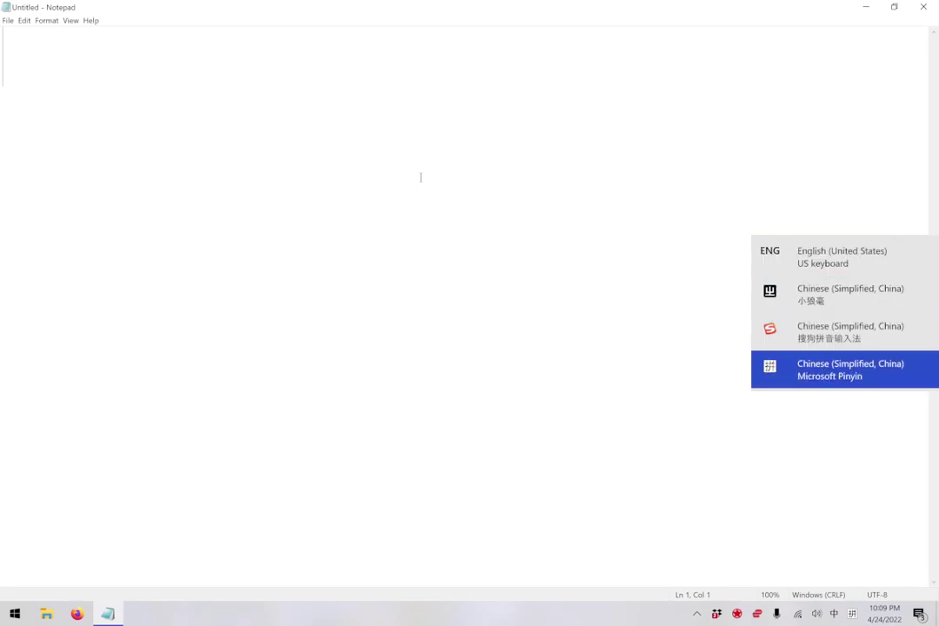
key("super+space")
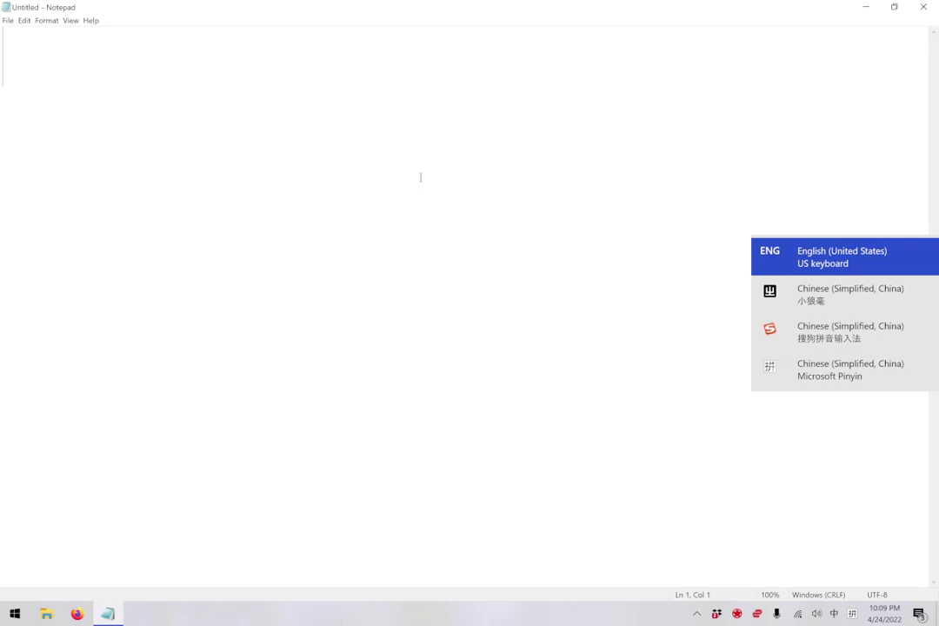
key("super+space")
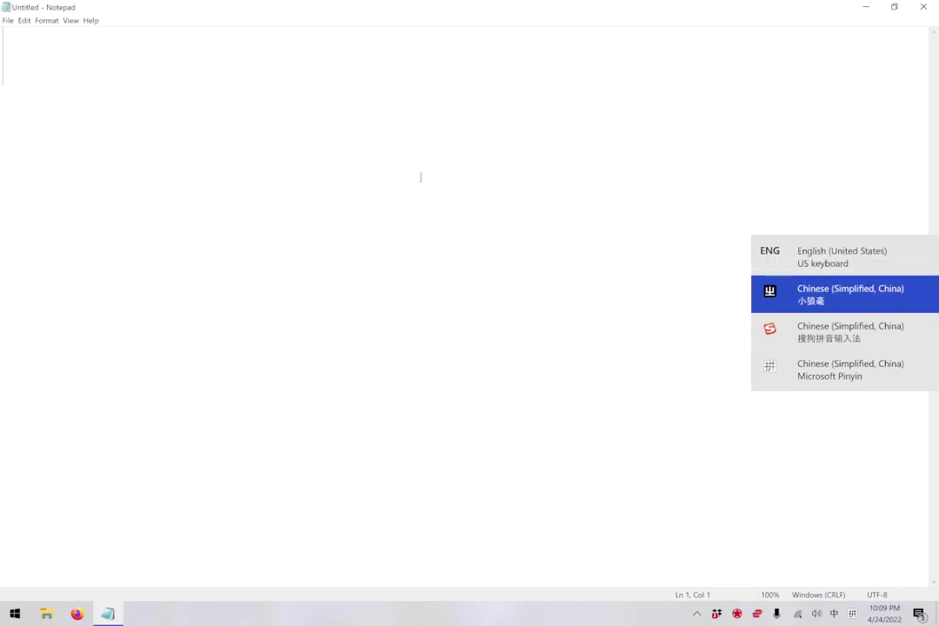
key("super+space")
key("super+space")
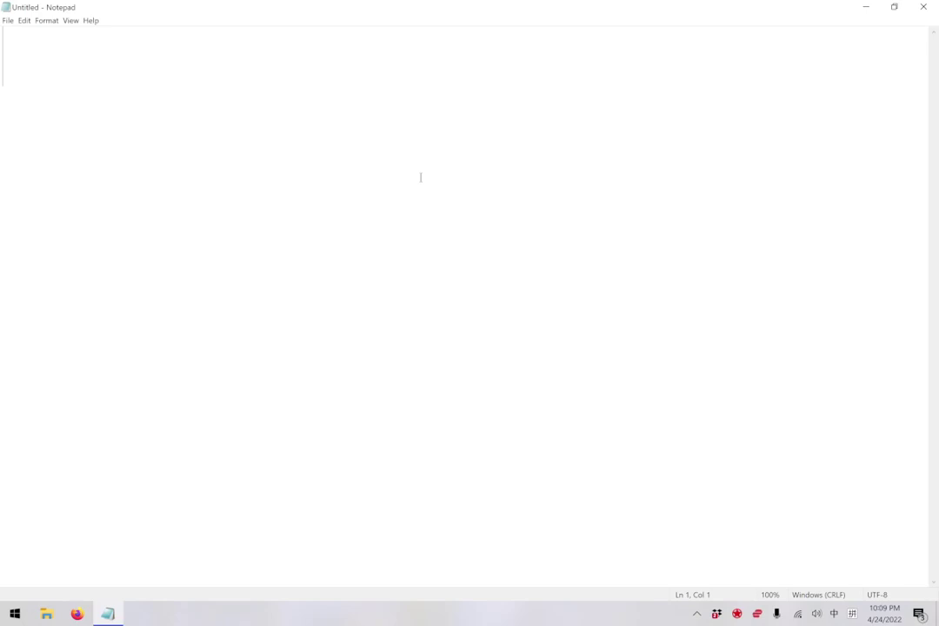
Write the sentence 我是美国人 on the first line by entering woshimeiguoren in pinyin and accepting the first suggestion.
type("woshimeigur")
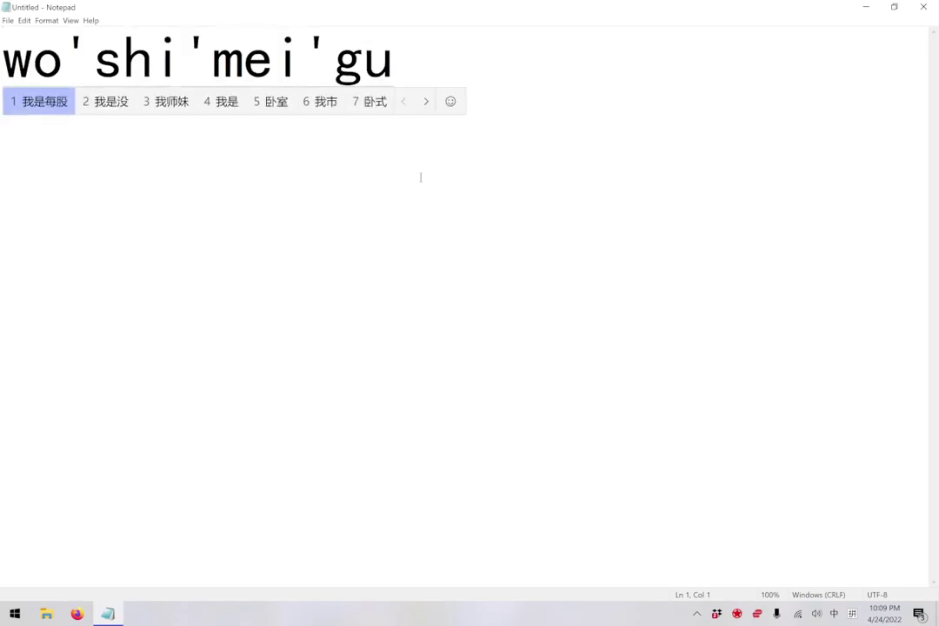
key("BackSpace")
type("oren")
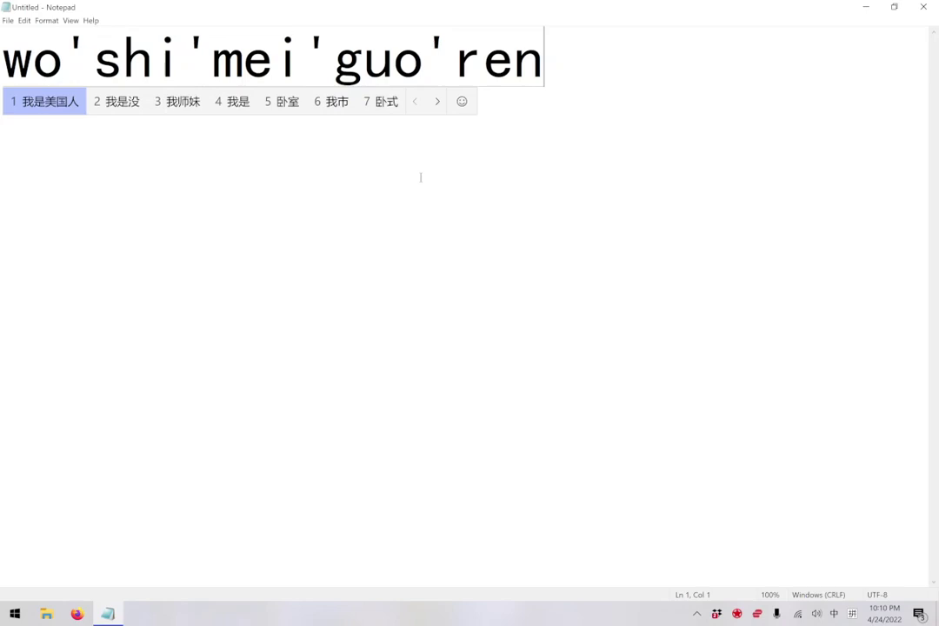
key("space")
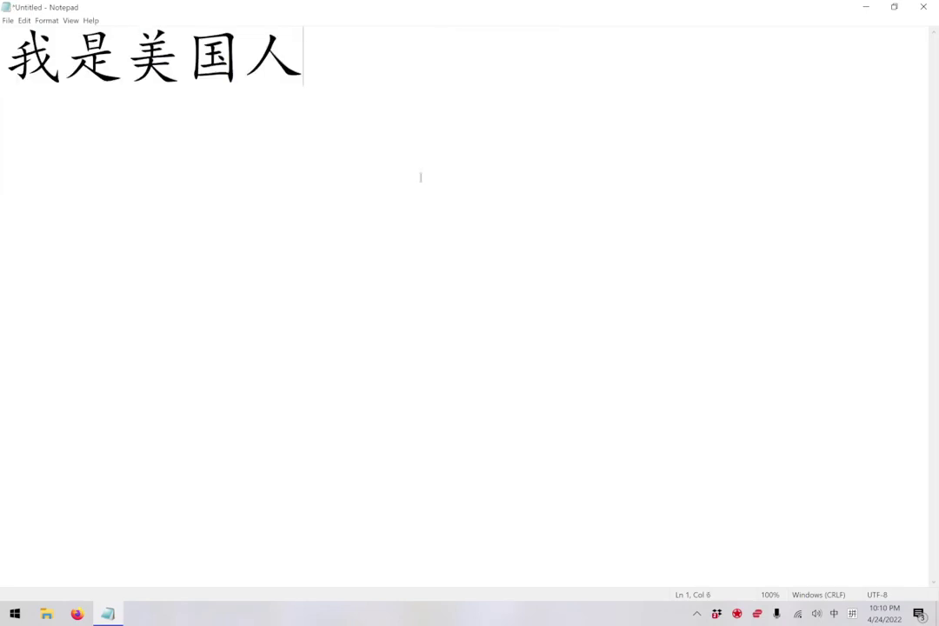
key("Return")
type("kdkdkd")
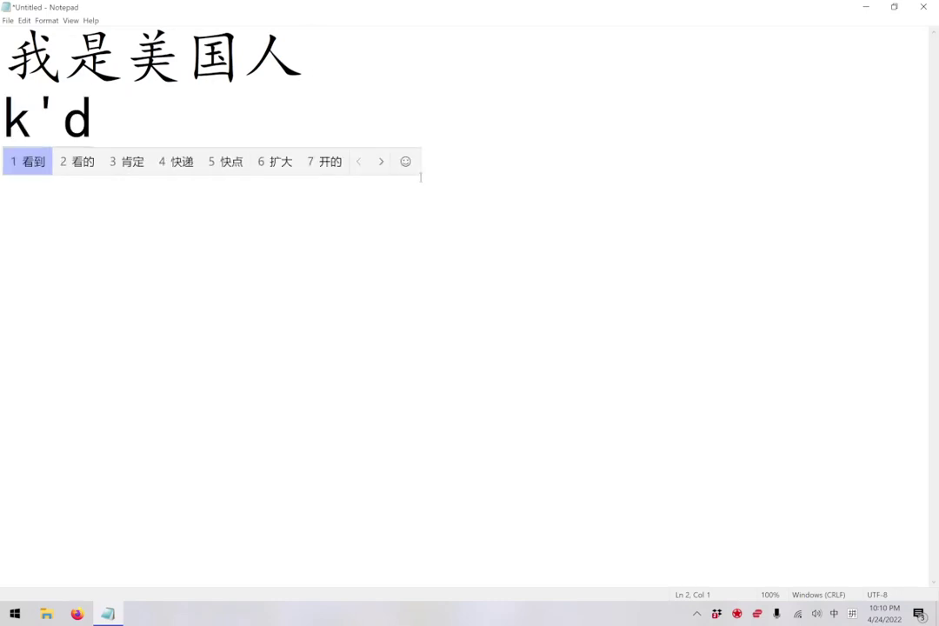
key("BackSpace")
key("BackSpace")
key("BackSpace")
key("BackSpace")
key("BackSpace")
key("BackSpace")
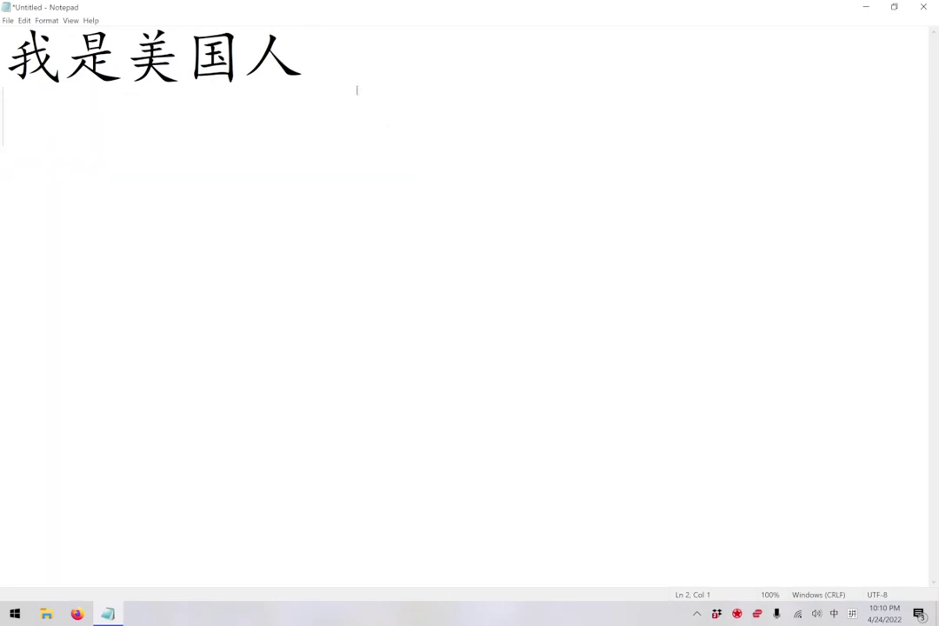
key("BackSpace")
Restore the maximized Notepad window and snap it to the right half of the desktop.
double_click(188, 15)
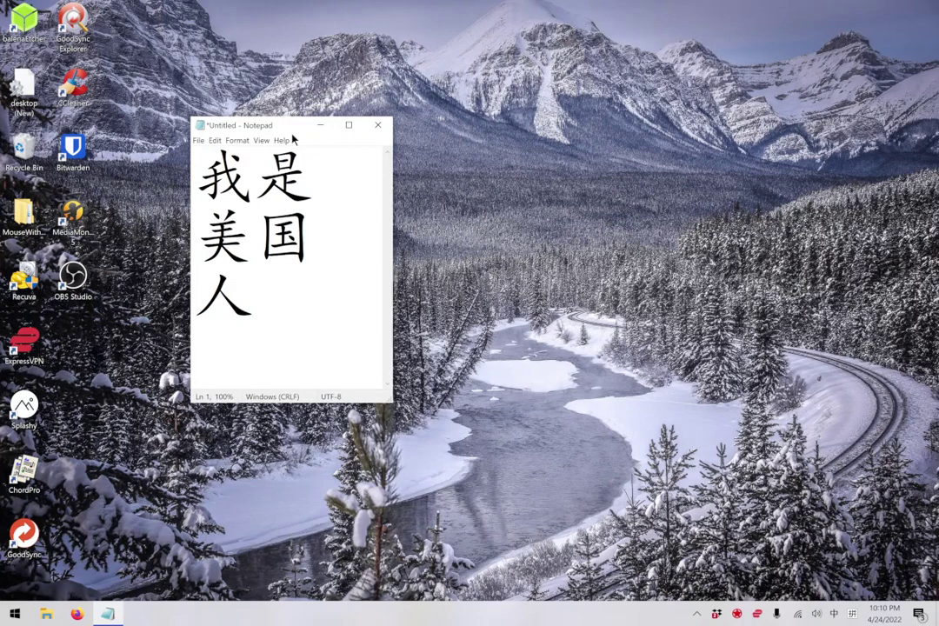
key("super+Right")
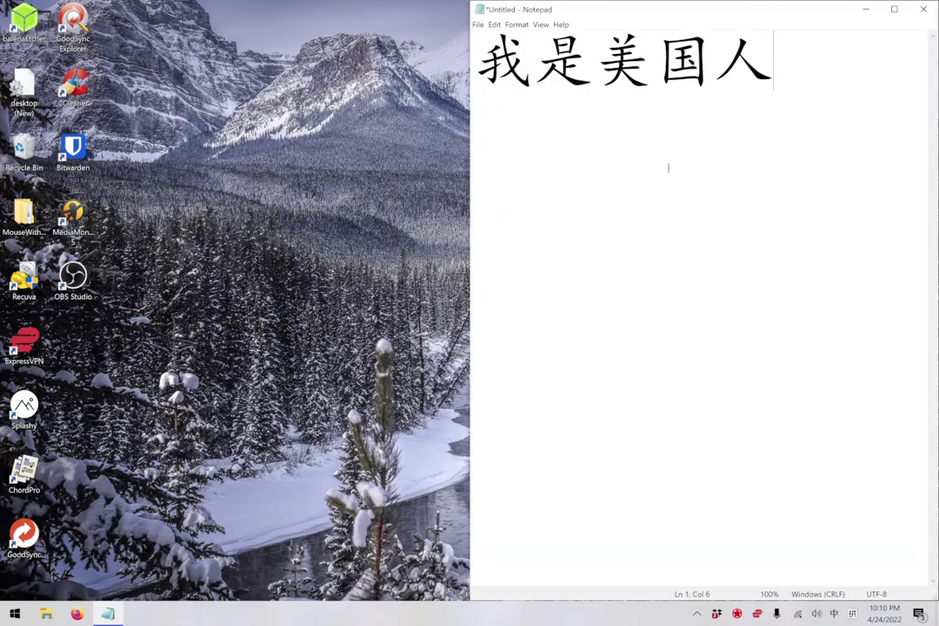
Append 我是美国人我是美国人我是美国热 after the first sentence as one continuous pinyin entry, accepting the first suggestion.
type("wo'")
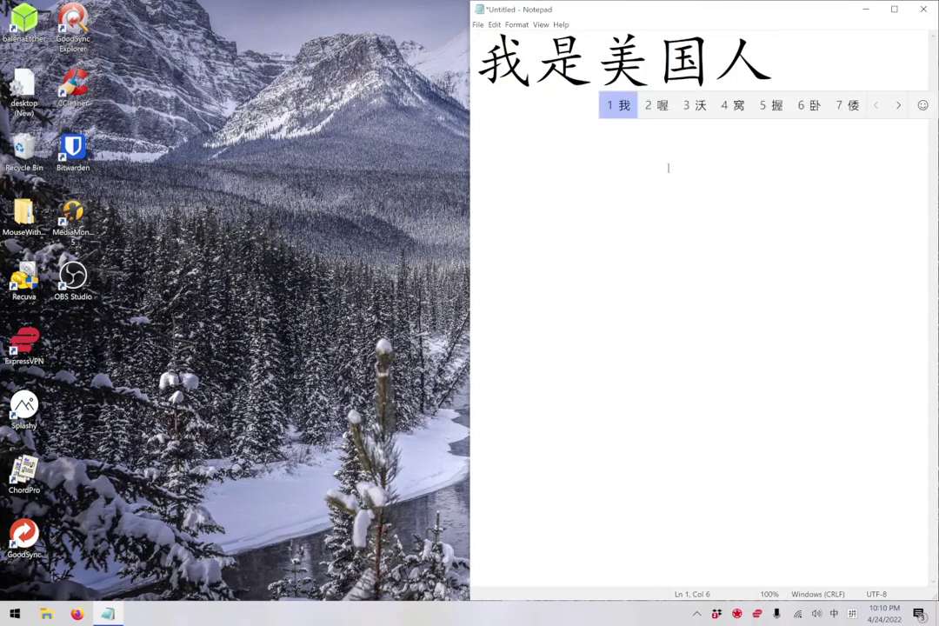
type("shi")
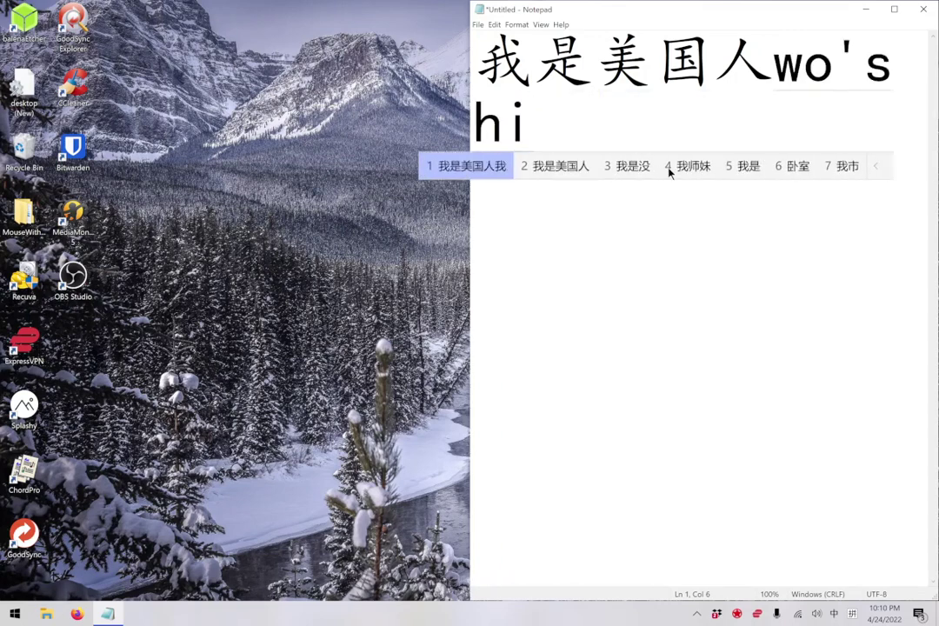
type("'mei'guo'ren'wo'shi'mei'guo'r")
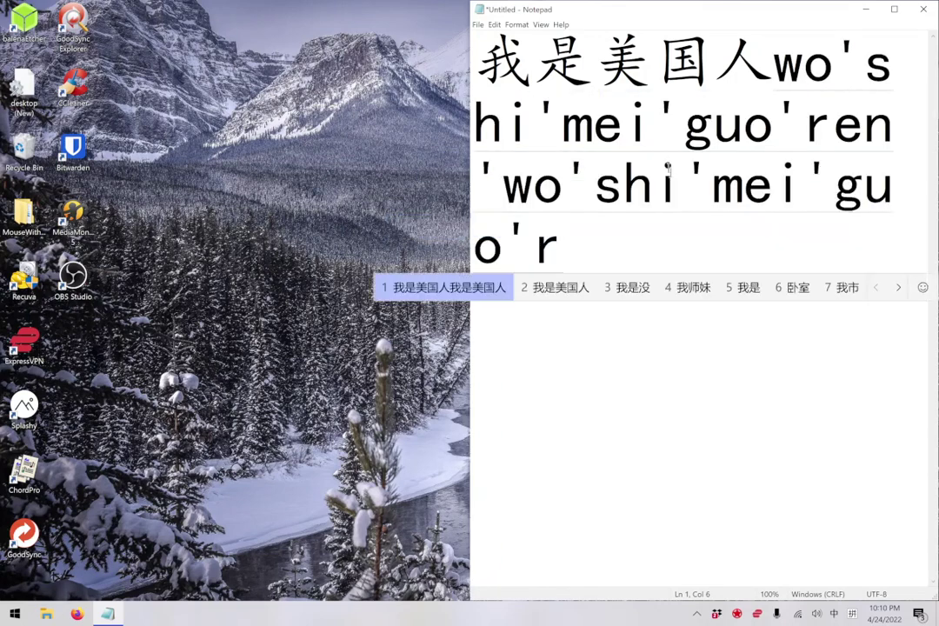
type("en'wo'shi'm")
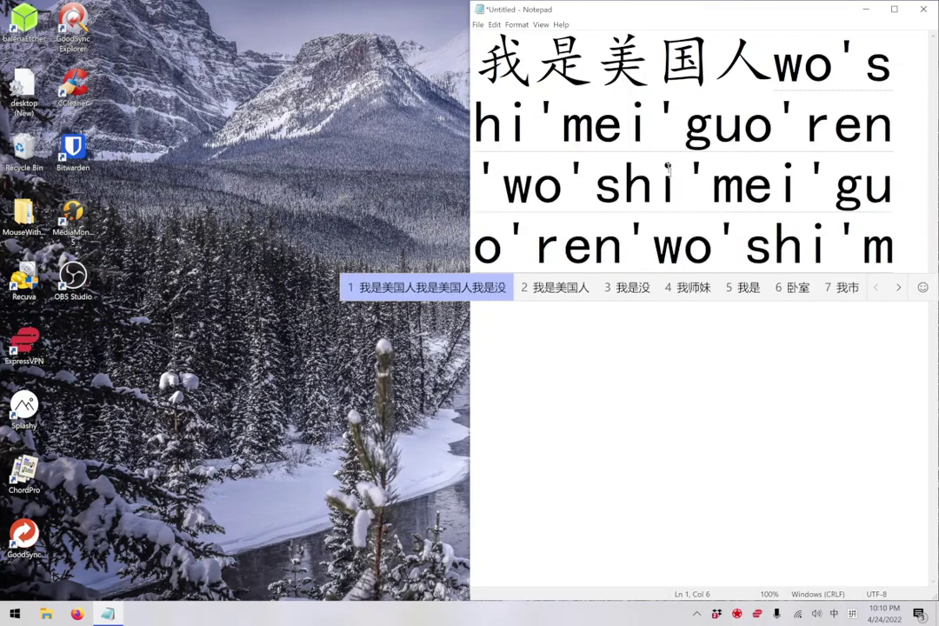
type("ei'guo're")
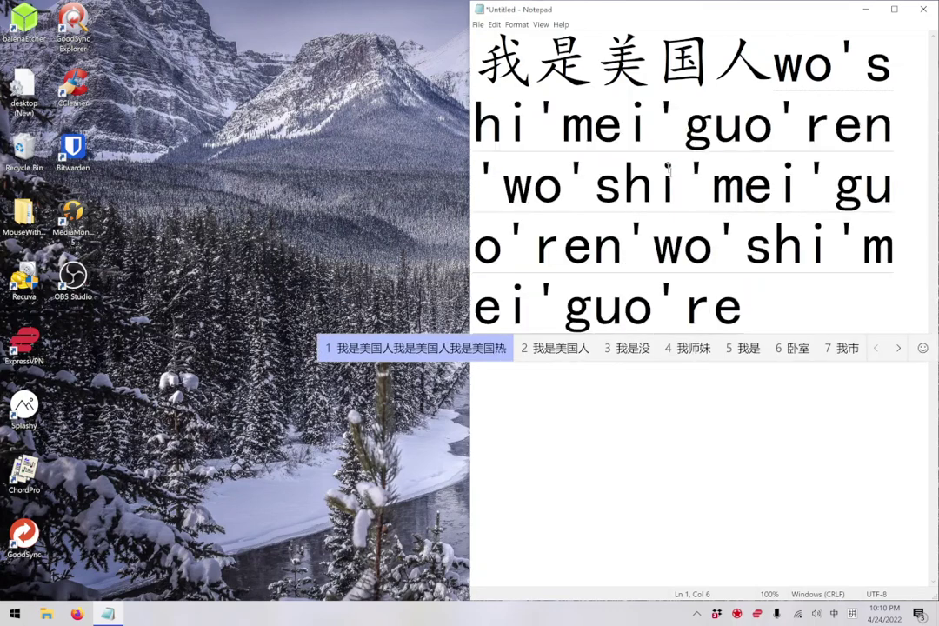
key("space")
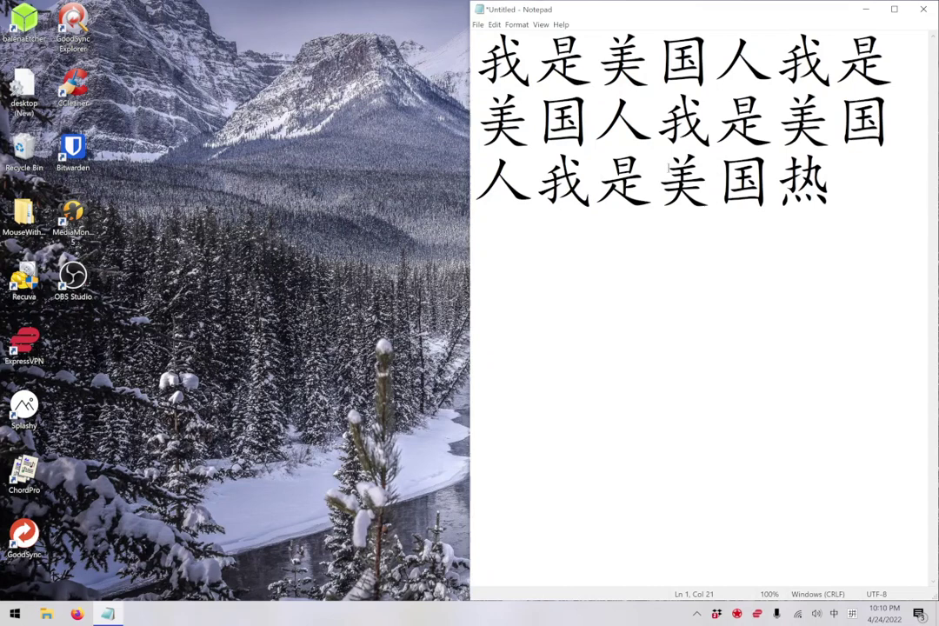
Select all the Chinese text from its end backwards and delete it, leaving the document empty.
key("shift+Left")
key("shift+Left")
key("shift+Left")
key("shift+Left")
key("shift+Left")
key("shift+Left")
key("shift+Left")
key("shift+Left")
key("shift+Left")
key("shift+Left")
key("shift+Left")
key("shift+Left")
key("shift+Left")
key("shift+Left")
key("shift+Left")
key("shift+Left")
key("shift+Left")
key("shift+Left")
key("shift+Left")
key("shift+Left")
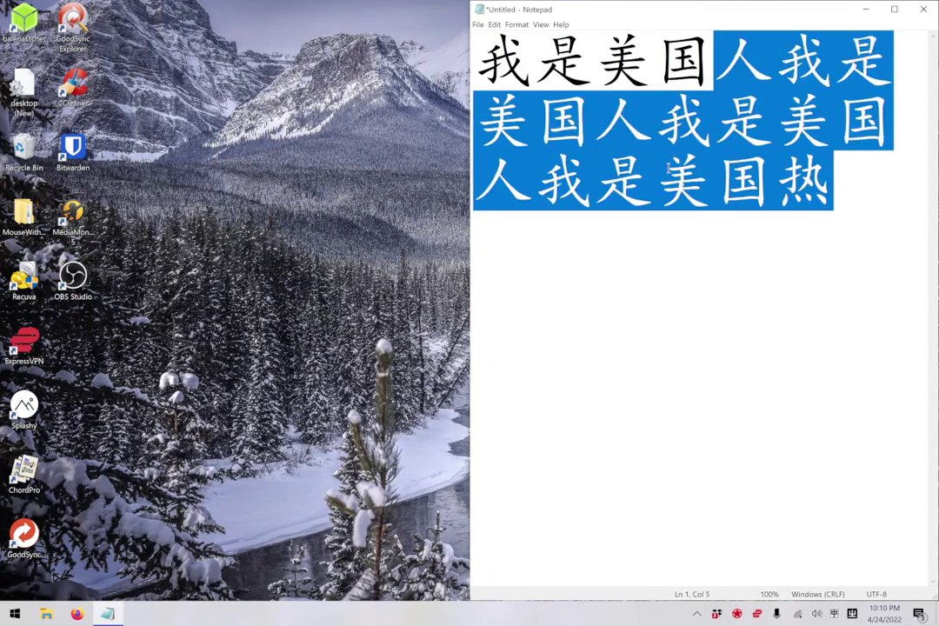
key("BackSpace")
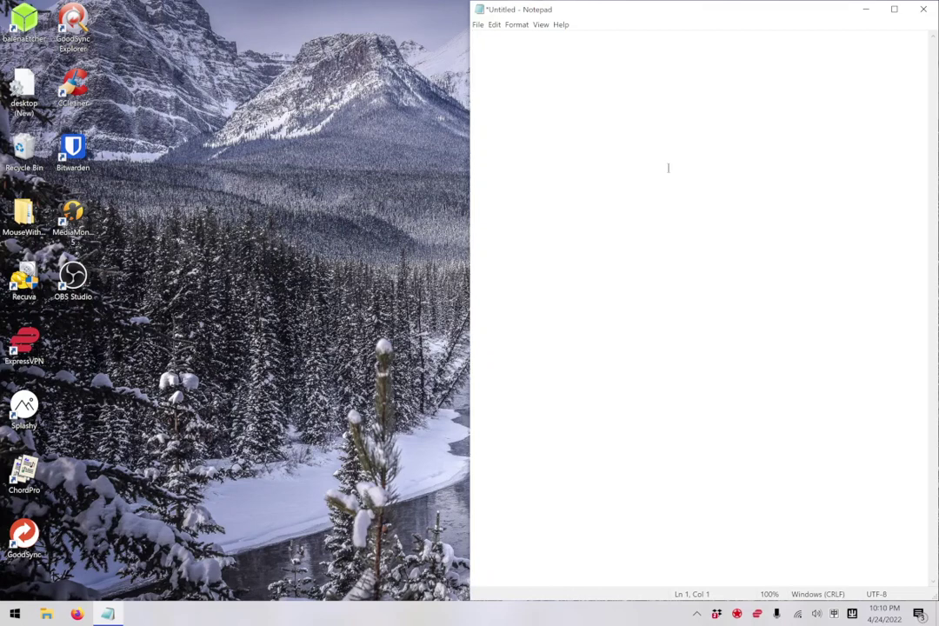
Switch the input method to Microsoft Pinyin and toggle it from Chinese to English mode.
key("super+space")
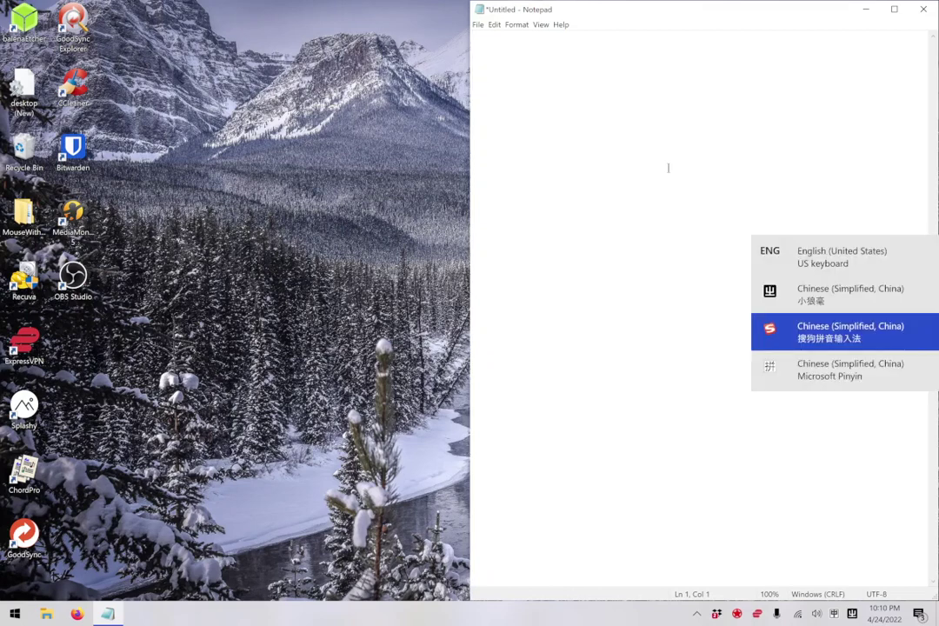
key("super+space")
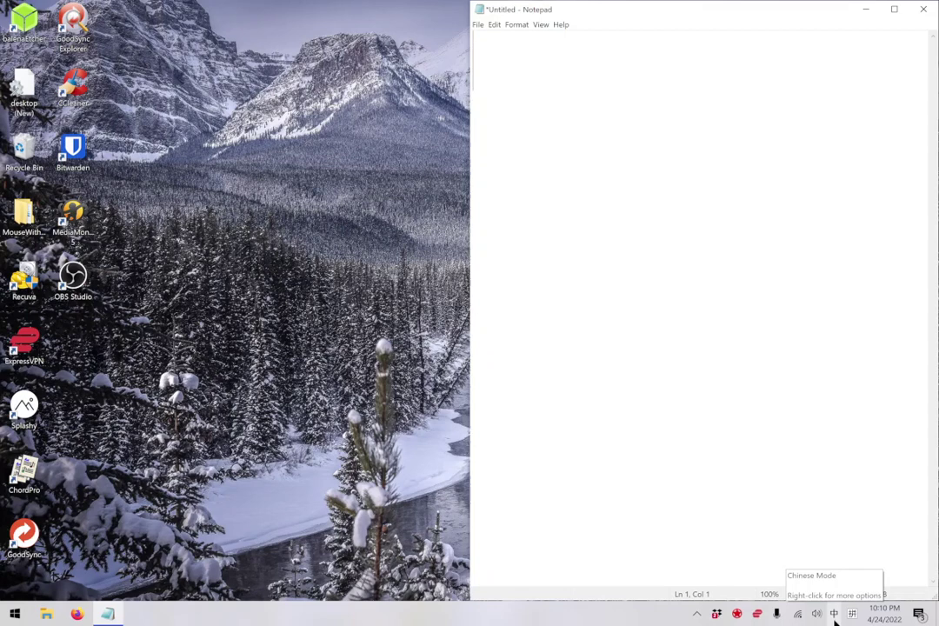
left_click(834, 617)
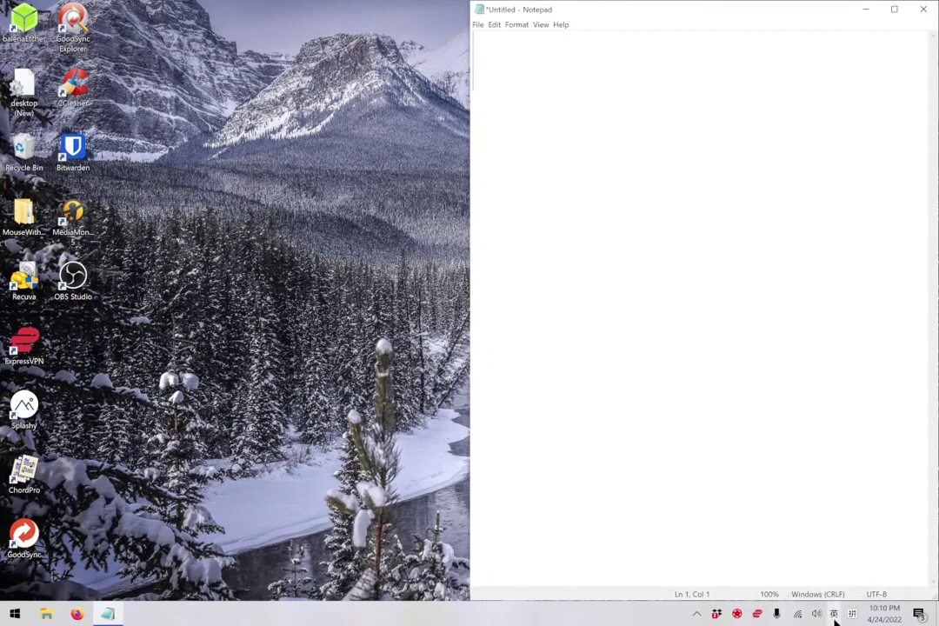
left_click(675, 199)
type("kdkdk")
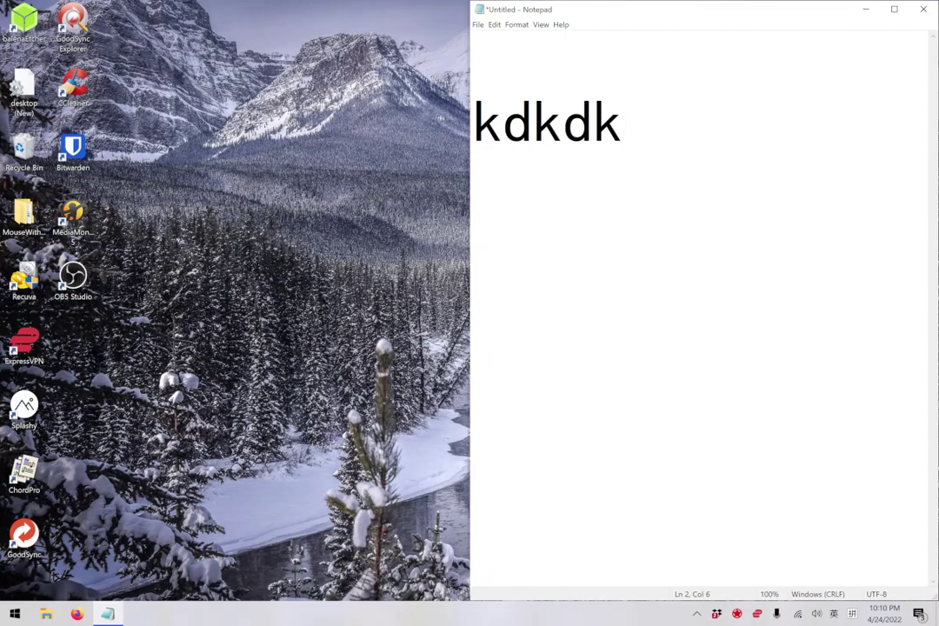
type("pi")
key("BackSpace")
key("BackSpace")
key("BackSpace")
key("BackSpace")
key("BackSpace")
key("BackSpace")
key("BackSpace")
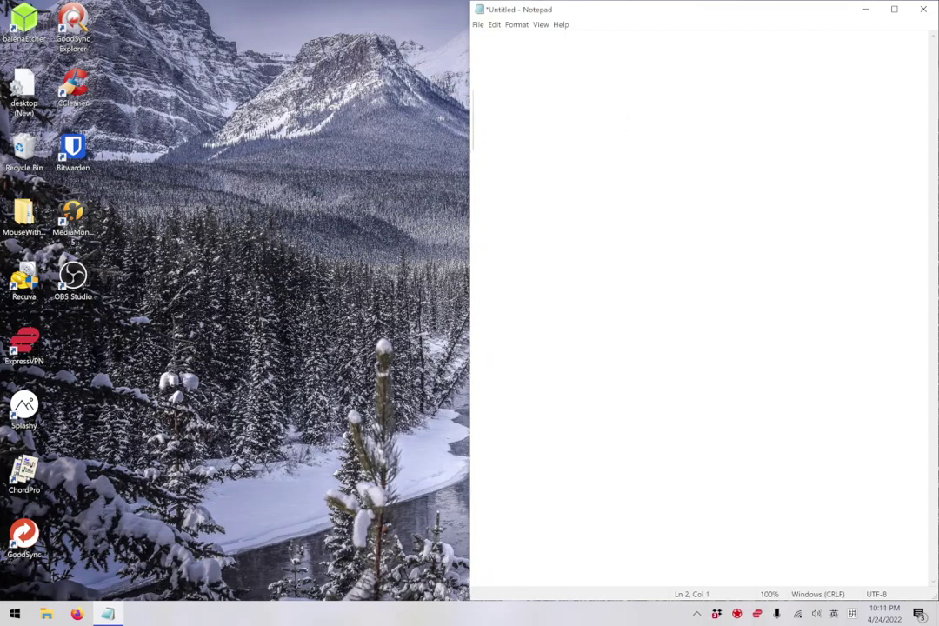
Write "normal letters" on the second line using the English mode of Microsoft Pinyin.
type("normal ")
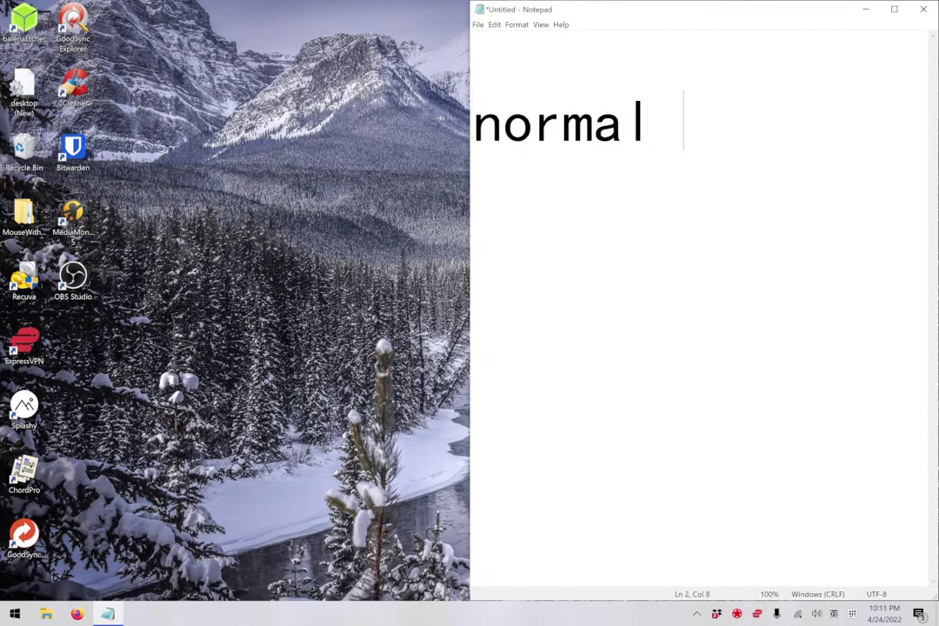
type("letters")
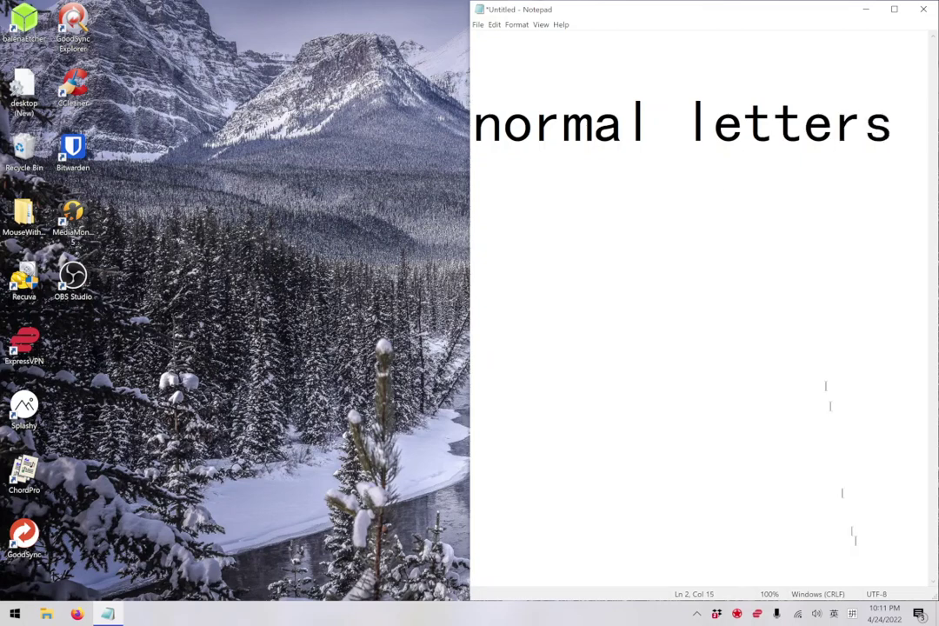
Switch to the English (United States) US keyboard and clear the whole document.
key("super+space")
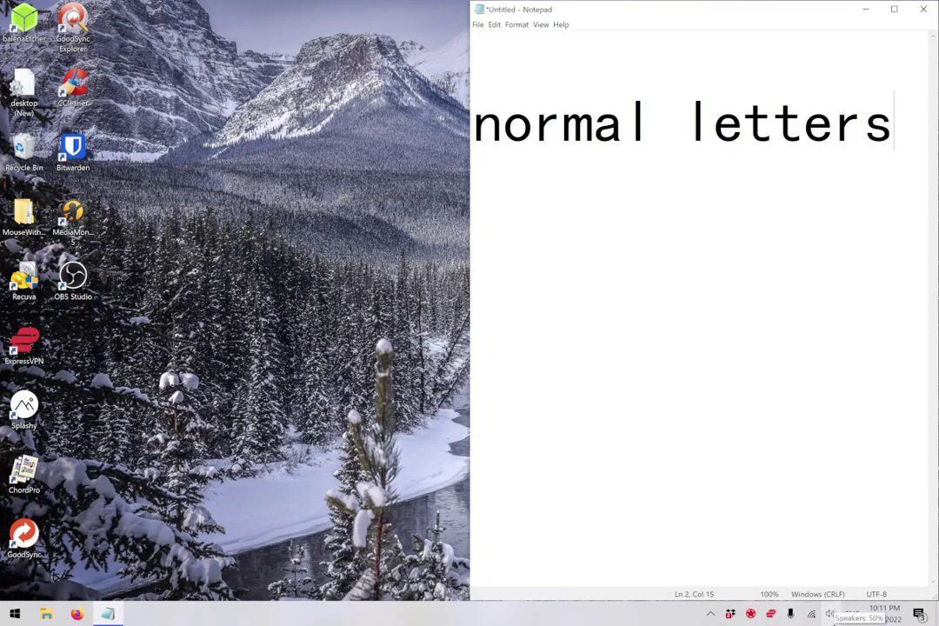
key("ctrl+shift+Left")
key("ctrl+a")
key("BackSpace")
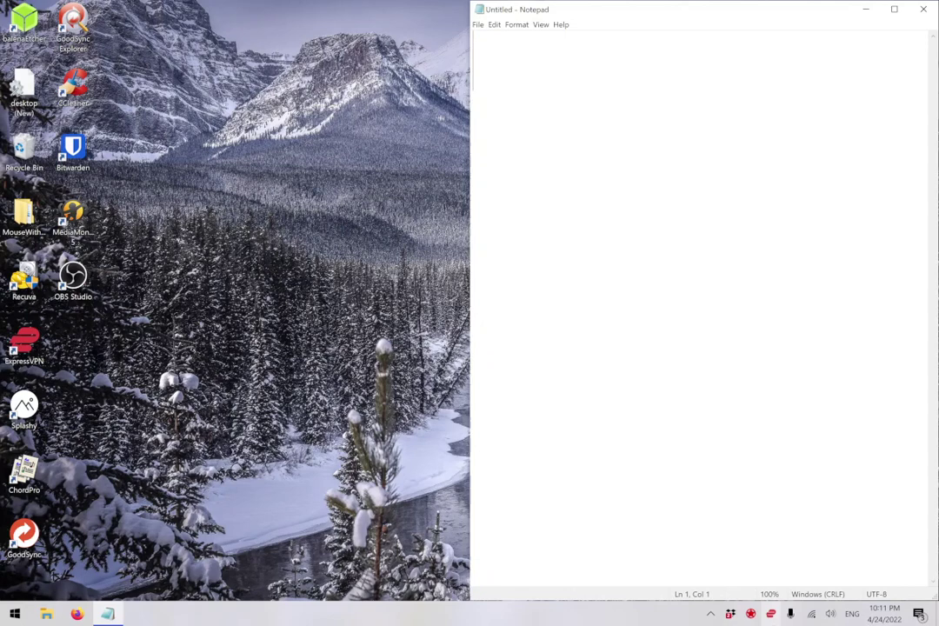
Choose Microsoft Pinyin from the taskbar's input method list and set it to Chinese mode.
left_click(852, 614)
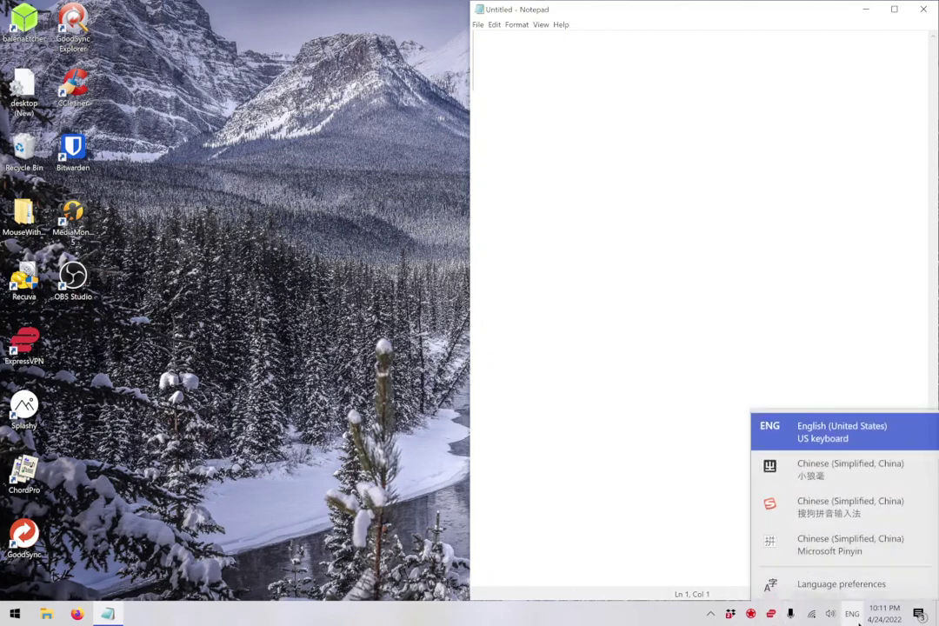
left_click(865, 542)
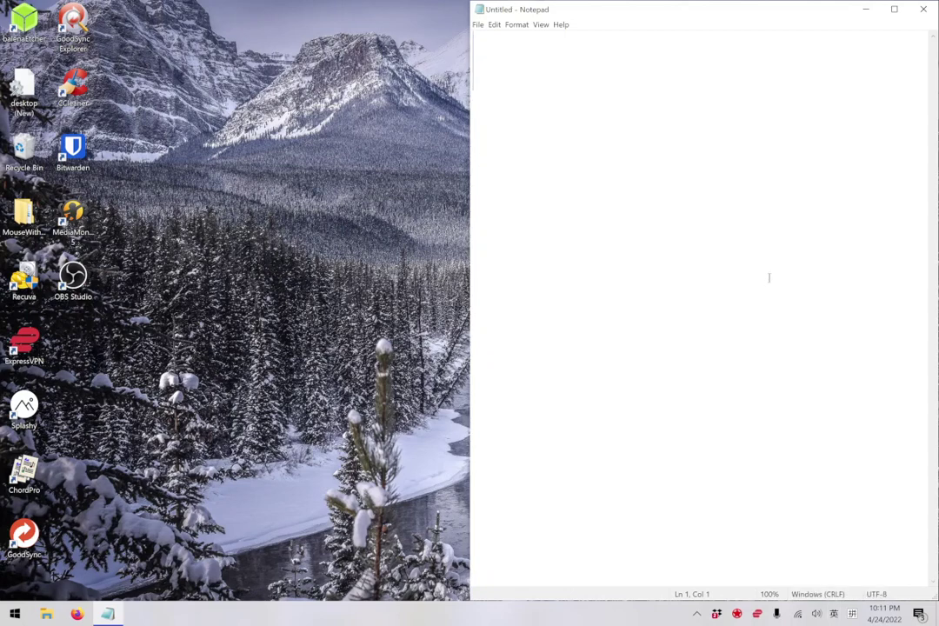
left_click(834, 621)
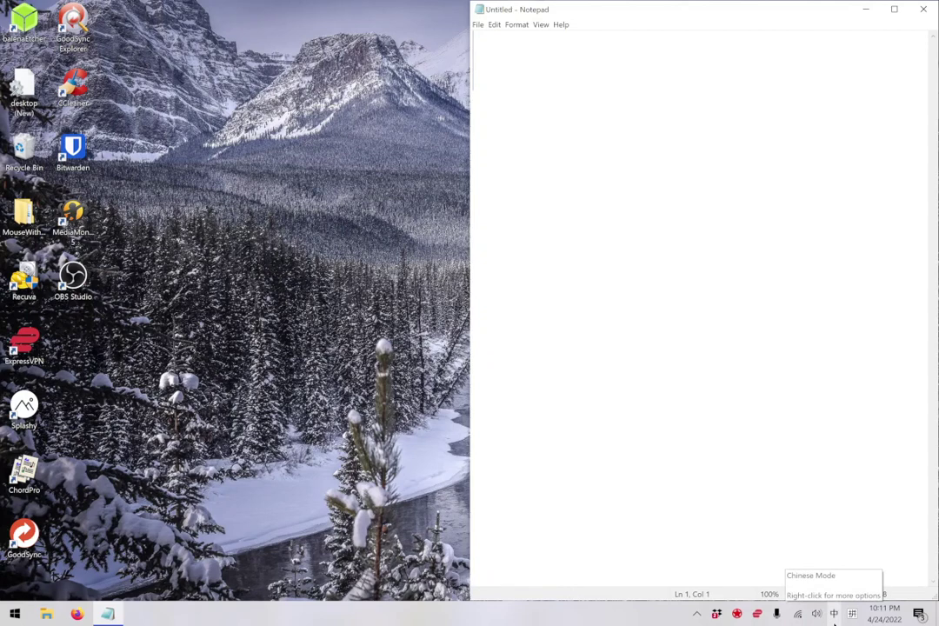
left_click(834, 621)
left_click(833, 623)
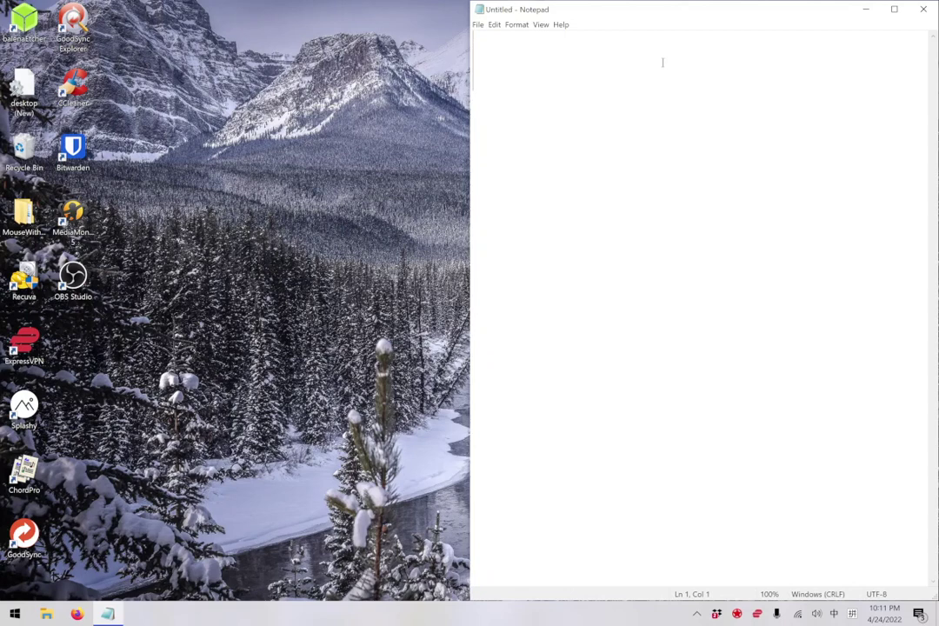
Enter woshimeiguoren in pinyin and commit it as plain Latin letters by toggling to English mode.
type("woshimeiguo")
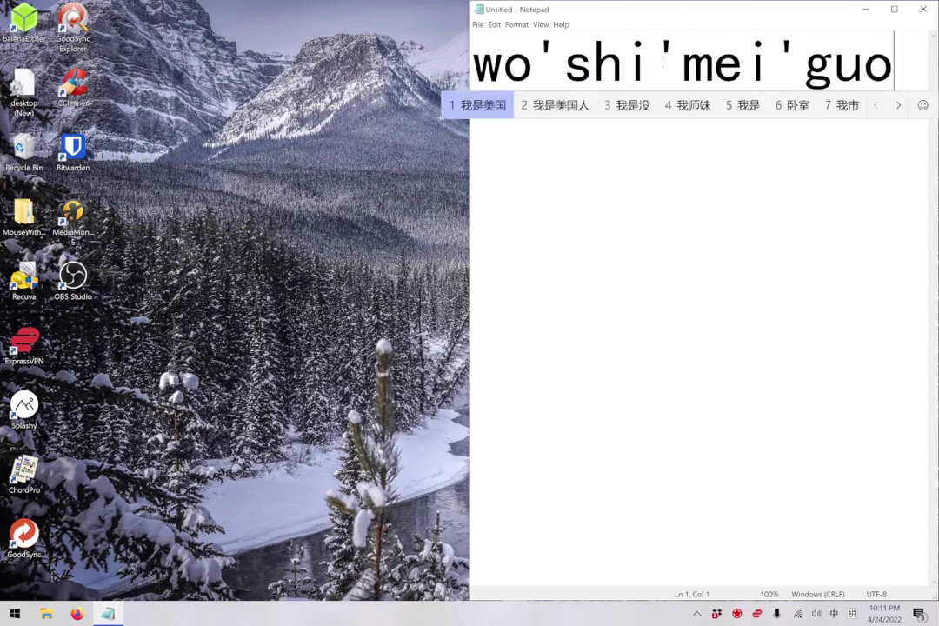
type("ren")
key("shift")
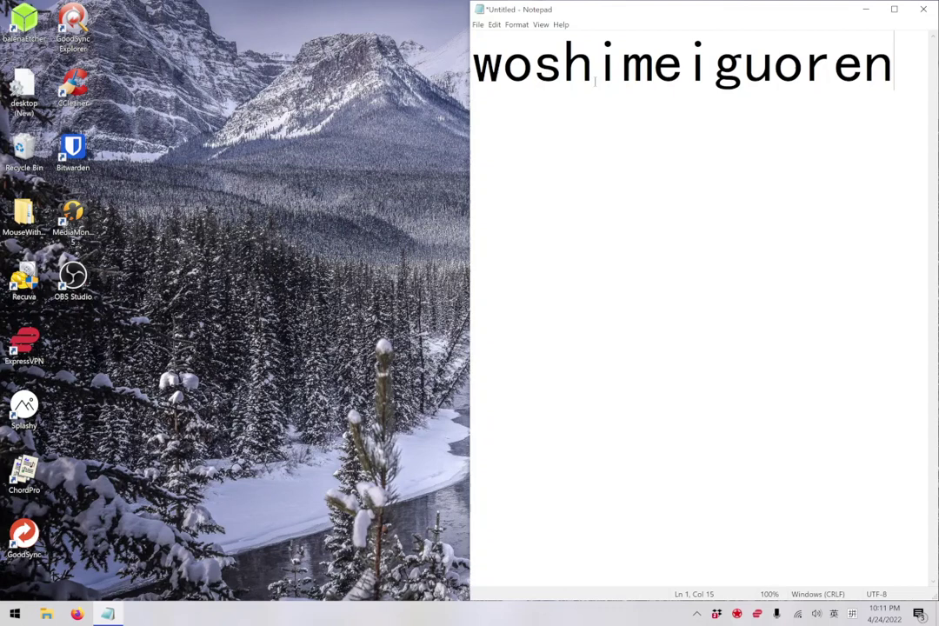
Clear the whole document and toggle Microsoft Pinyin between English and Chinese modes, ending in Chinese mode.
key("ctrl+a")
key("BackSpace")
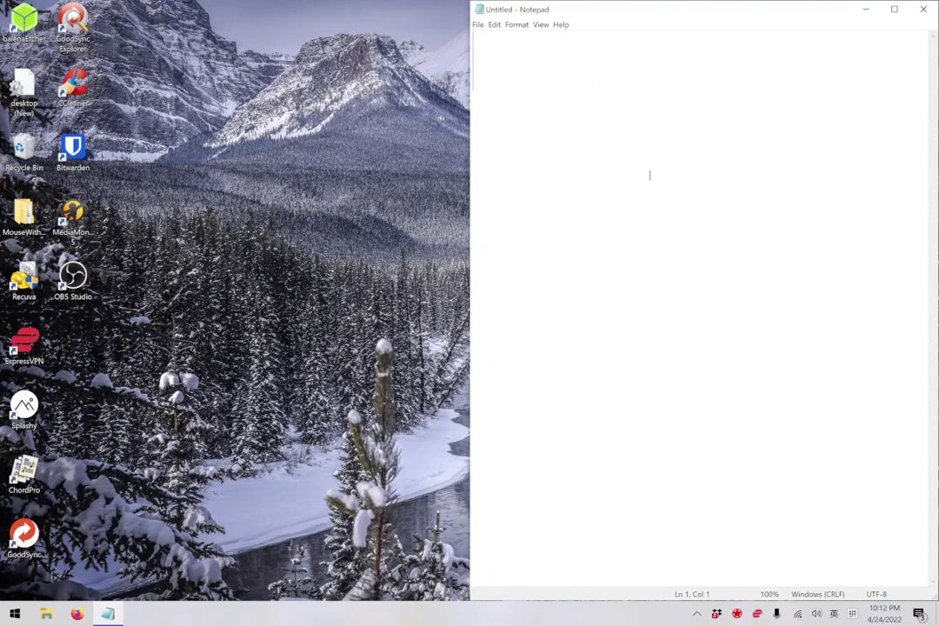
key("shift")
key("shift")
key("shift")
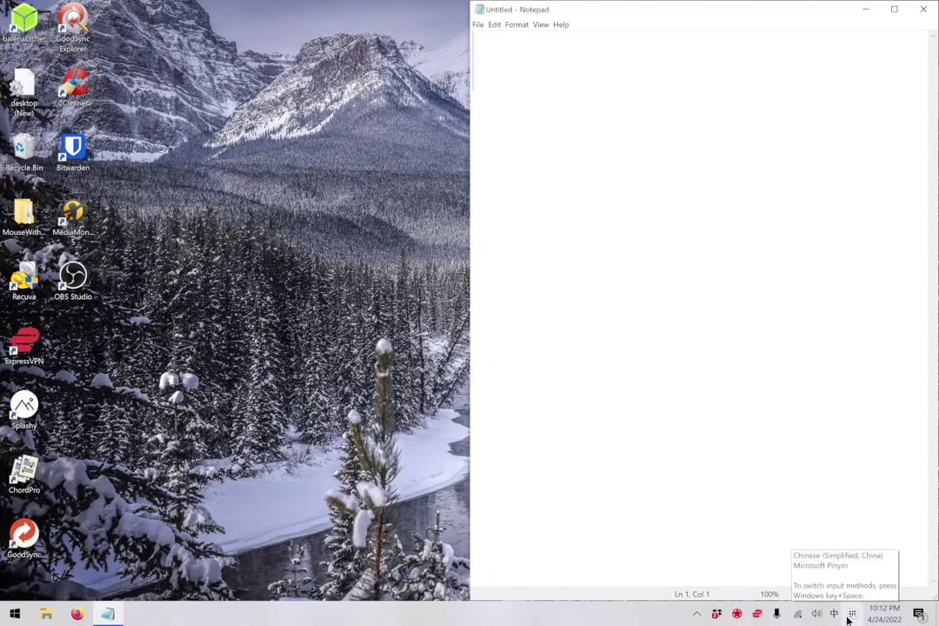
Cycle through the installed input methods and end on the English (United States) US keyboard.
key("super+space")
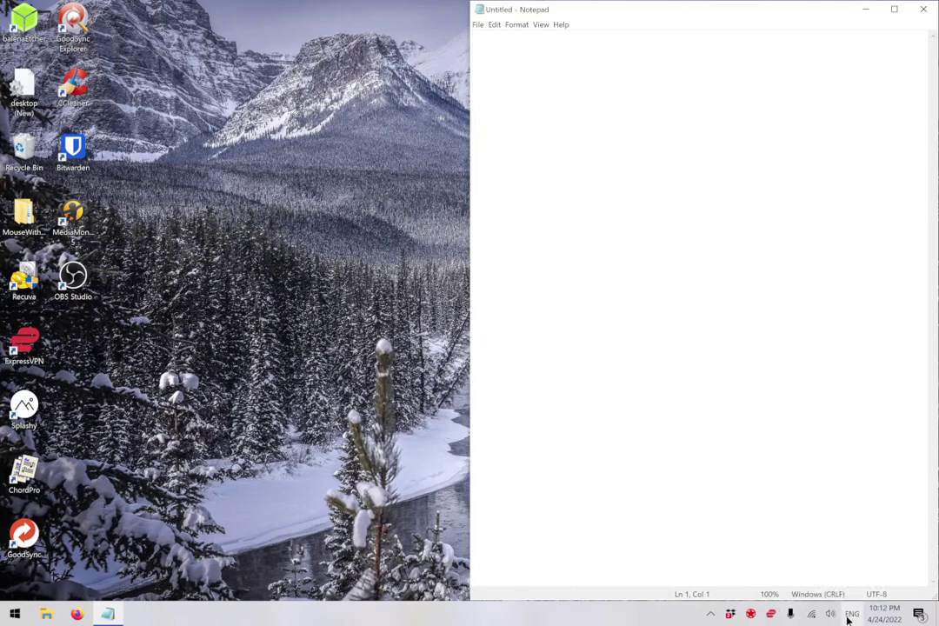
key("super+space")
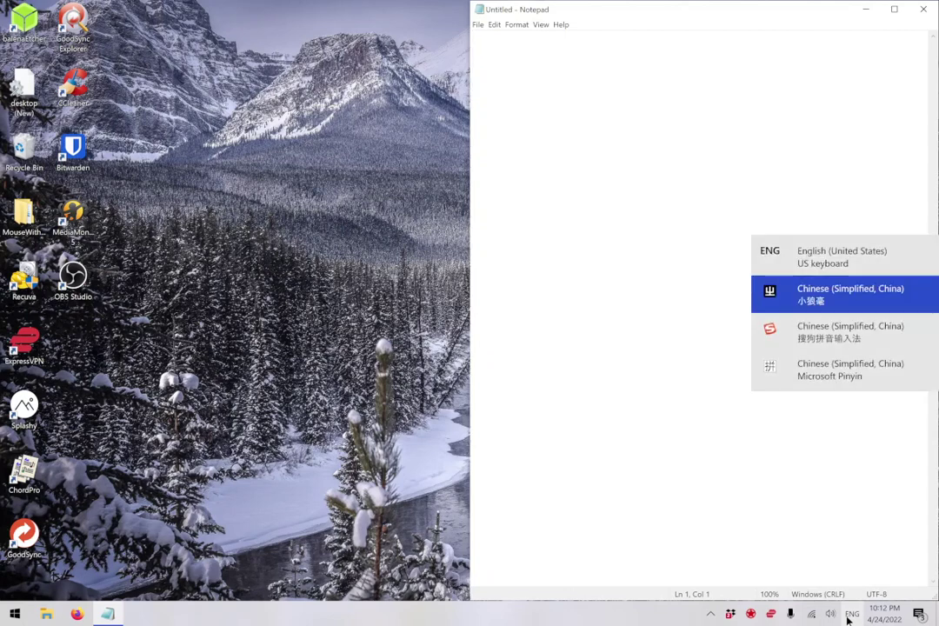
key("super+space")
key("super+space")
key("super+space")
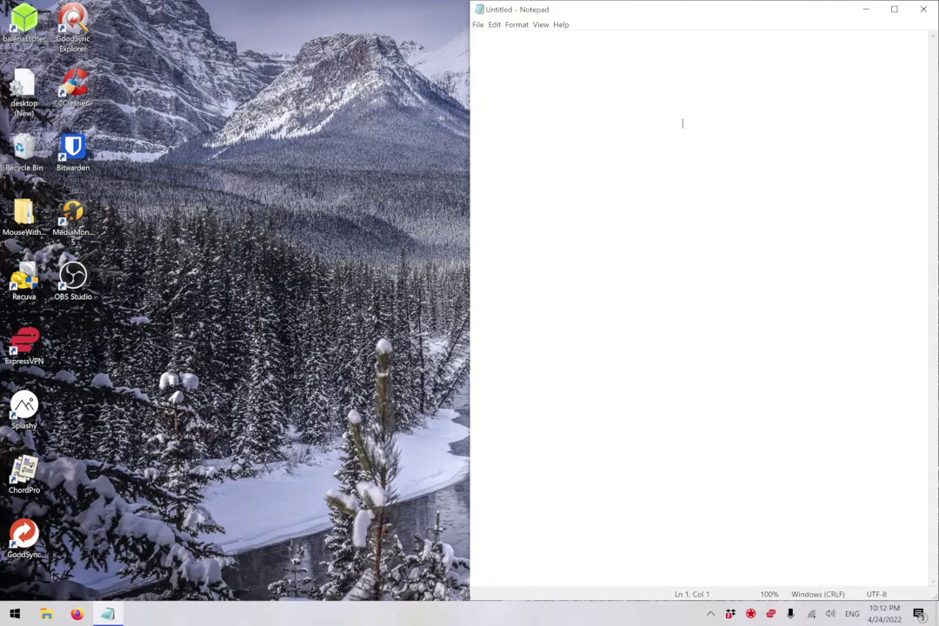
Write kdk with the US keyboard and erase it again.
type("kdk")
key("BackSpace")
key("BackSpace")
key("BackSpace")
Cycle through the installed input methods until Microsoft Pinyin is selected.
key("super+space")
key("super+space")
key("super+space")
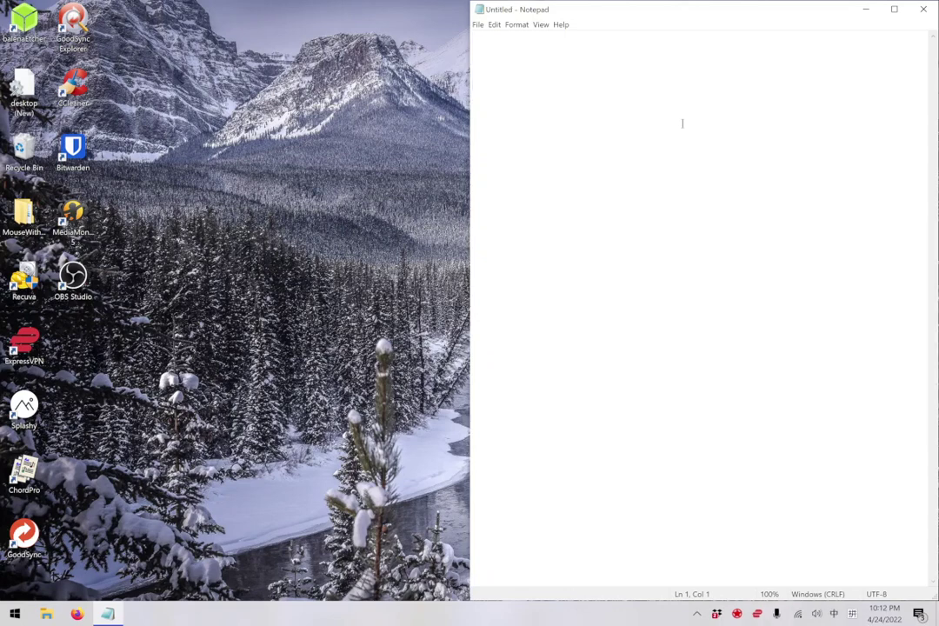
Enter woshihaoren in pinyin and delete the uncommitted letters without choosing a candidate.
type("woshihaoren")
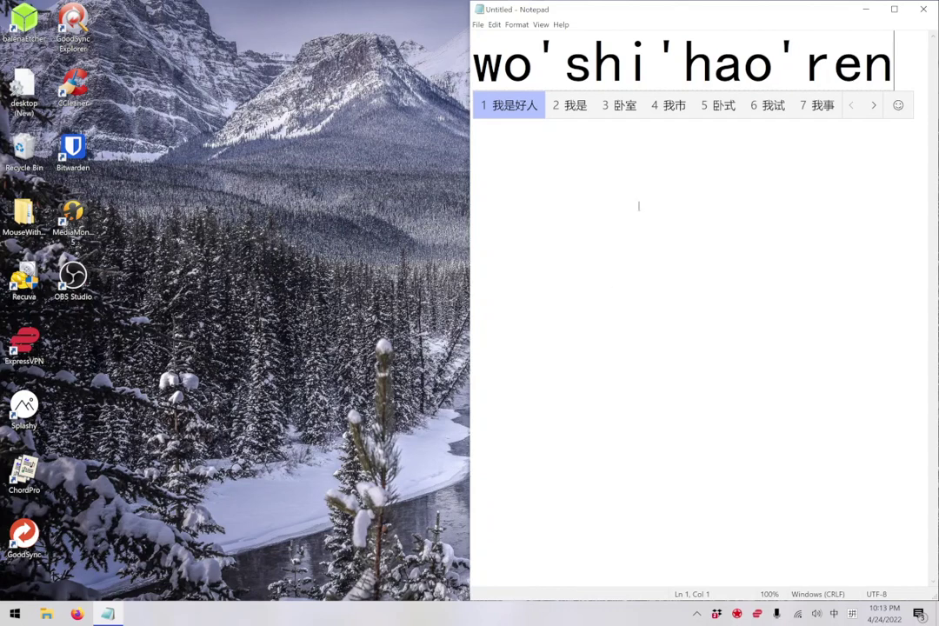
key("BackSpace")
key("BackSpace")
key("BackSpace")
key("BackSpace")
key("BackSpace")
key("BackSpace")
key("BackSpace")
key("BackSpace")
key("BackSpace")
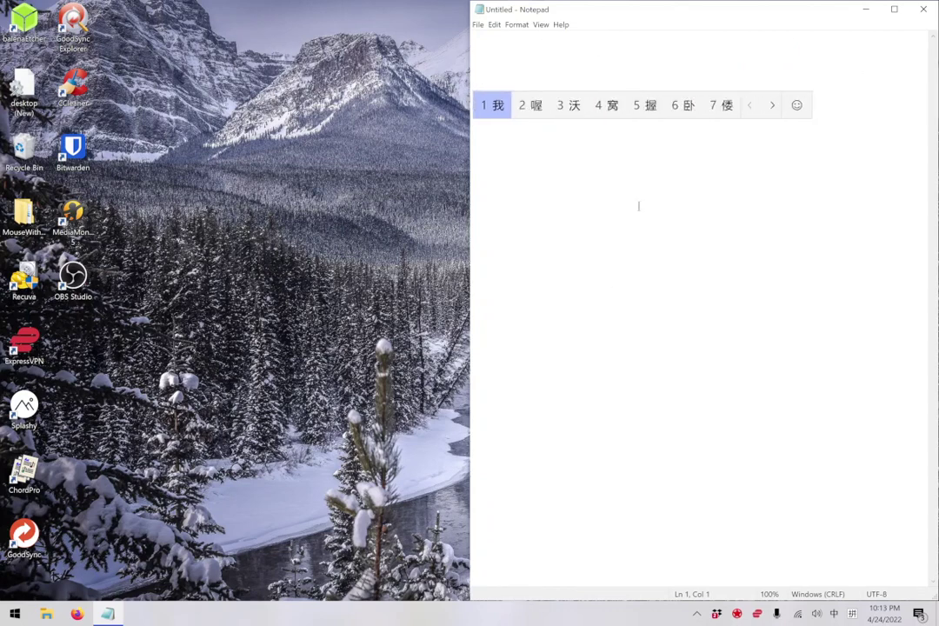
key("BackSpace")
key("BackSpace")
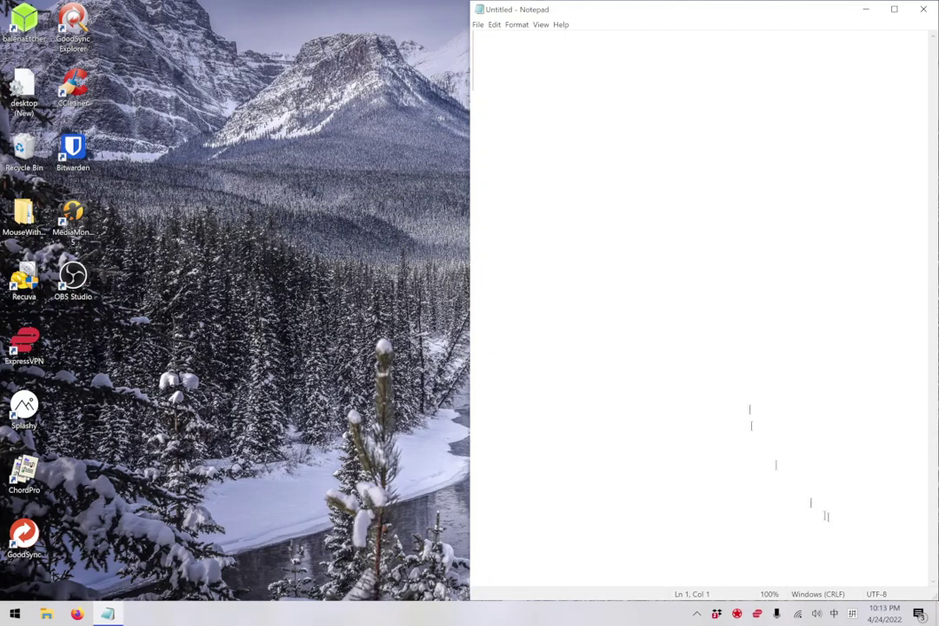
Cycle through the installed input methods to 搜狗拼音输入法.
key("super+space")
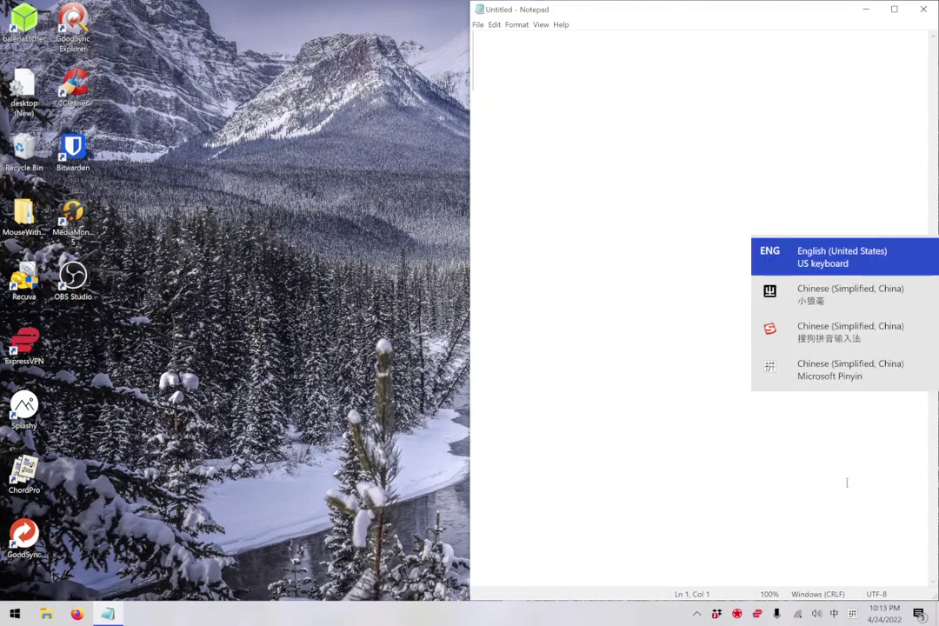
key("super+space")
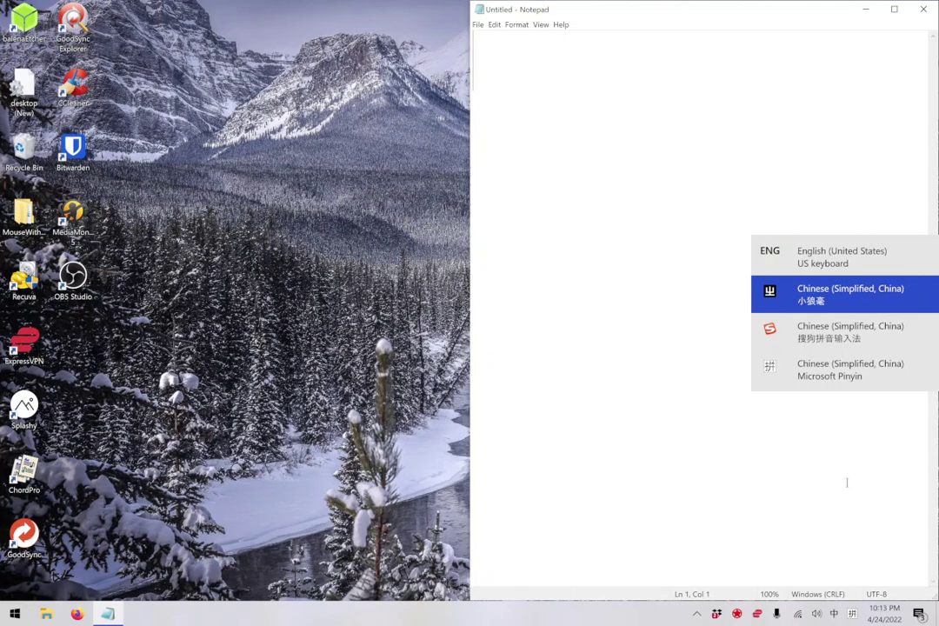
key("super+space")
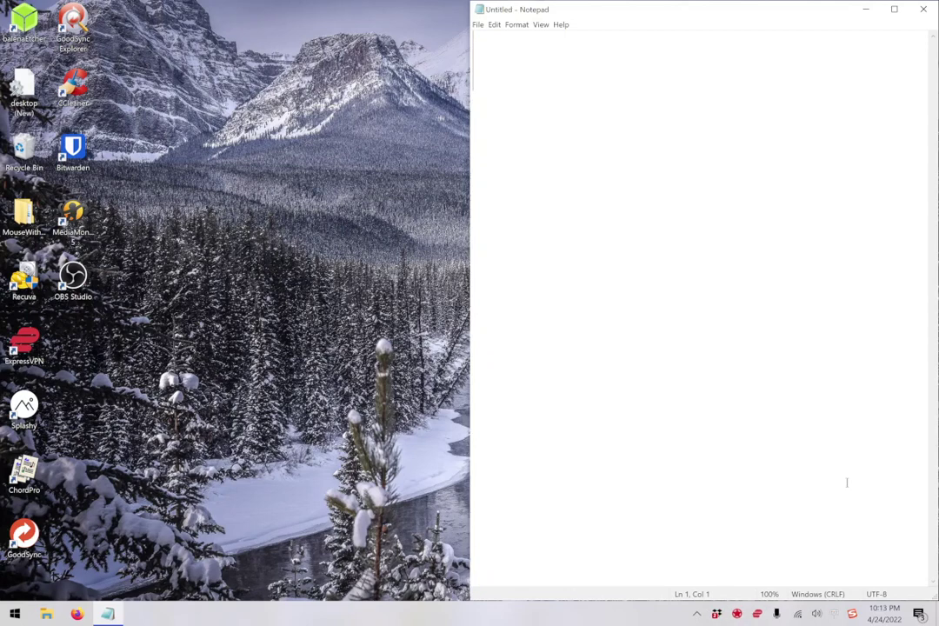
Enter woshimeiguoren in pinyin and commit the first candidate, 我是美国人.
type("wo'shi")
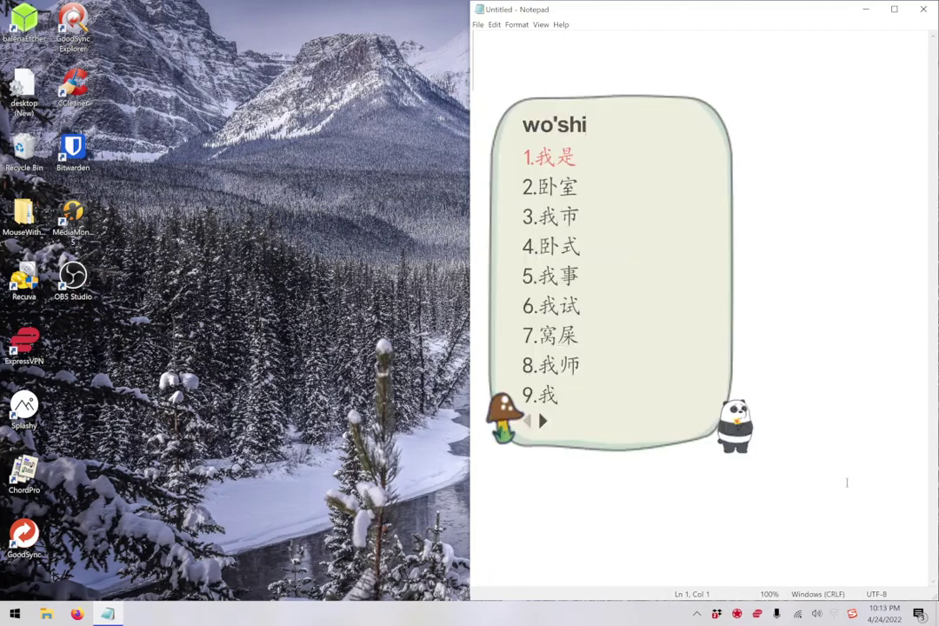
type("'mei'guo'ren")
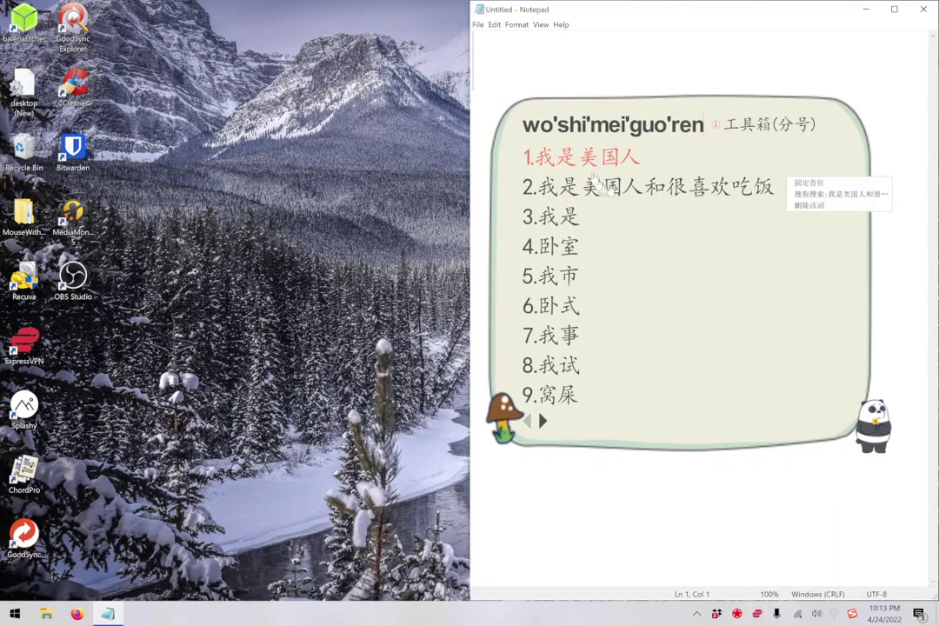
mouse_move(587, 163)
mouse_move(711, 183)
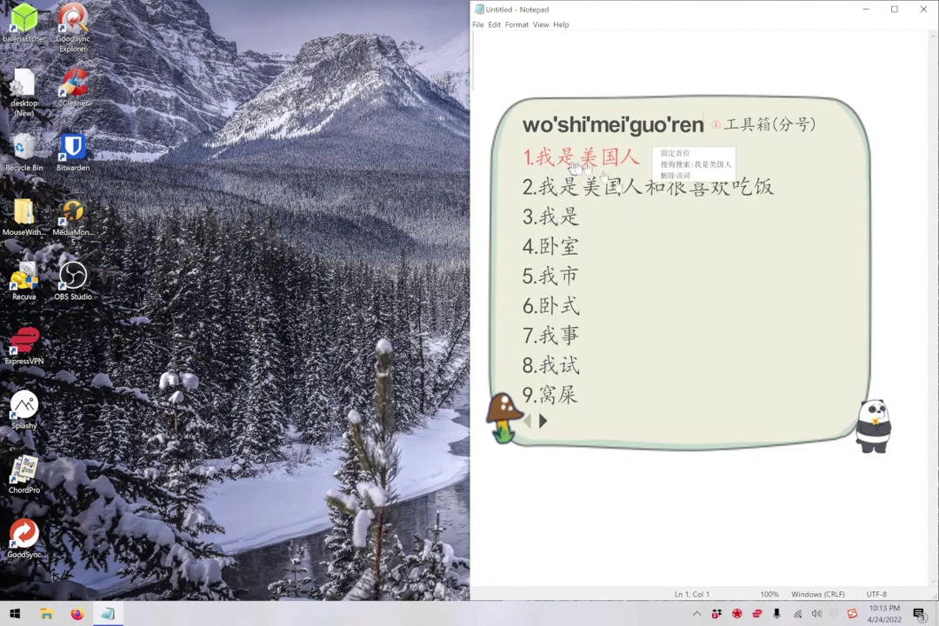
mouse_move(530, 188)
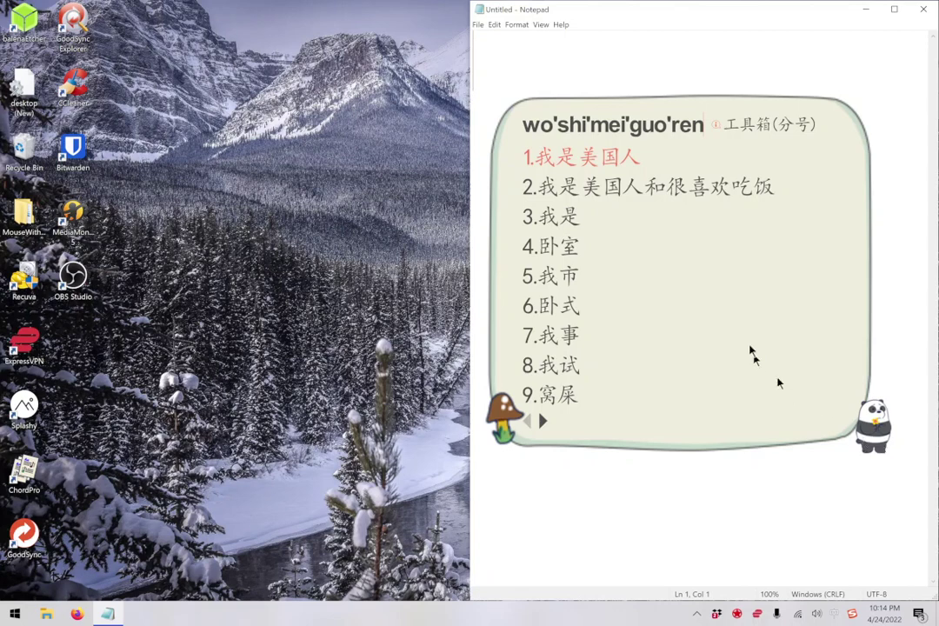
key("space")
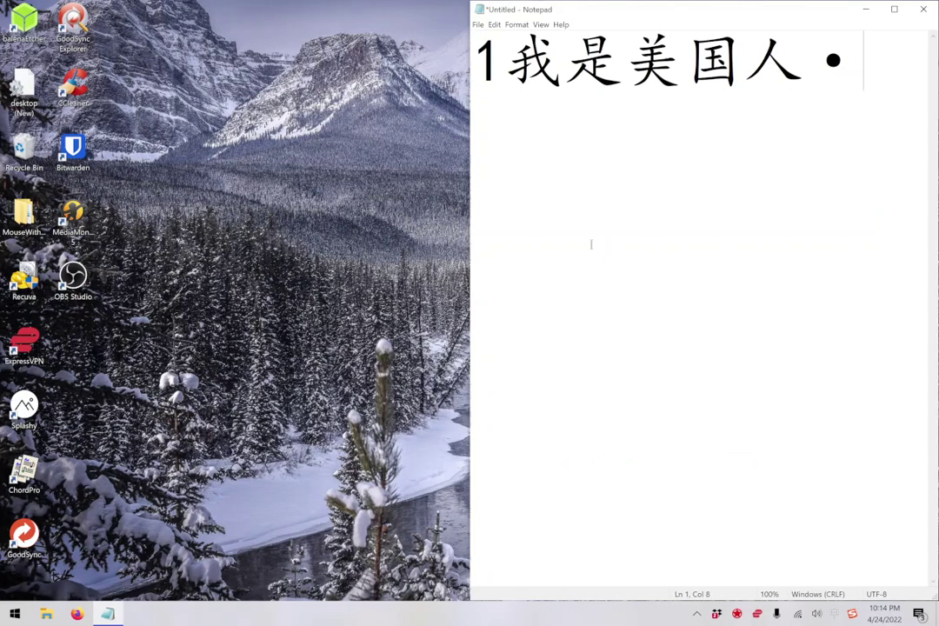
Delete the stray dot after 我是美国人 and the digit 1 in front of it.
key("BackSpace")
key("Left")
key("Left")
key("Left")
key("Left")
key("Left")
key("BackSpace")
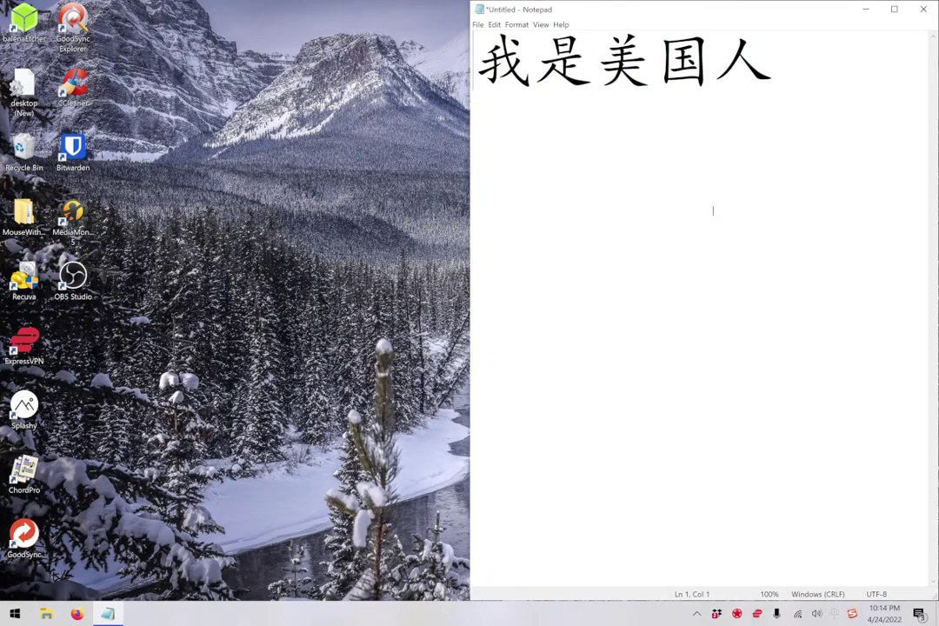
Open Sogou's 属性设置 window and show the shortcut options on its 高级 page.
left_click(697, 615)
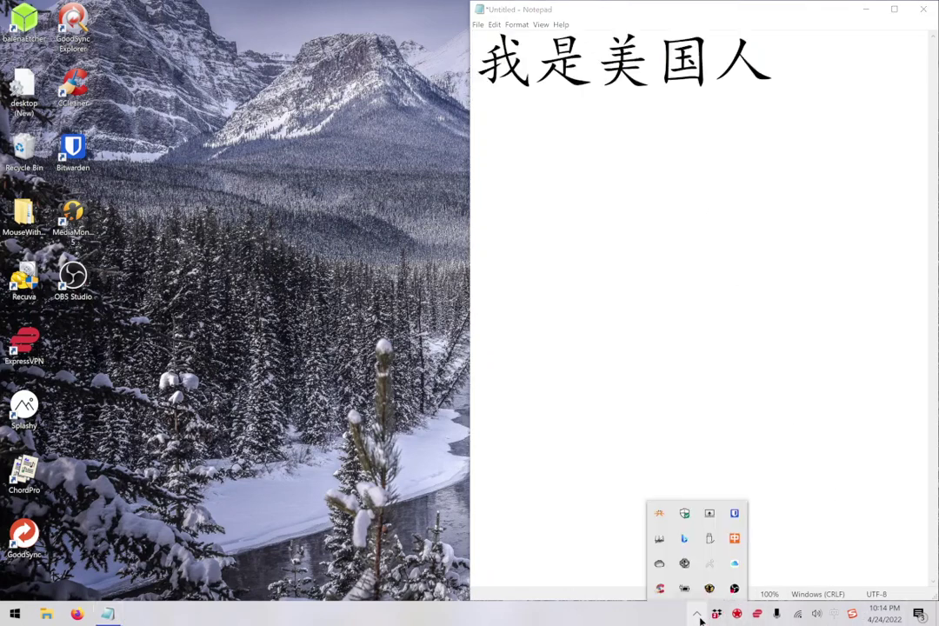
right_click(735, 540)
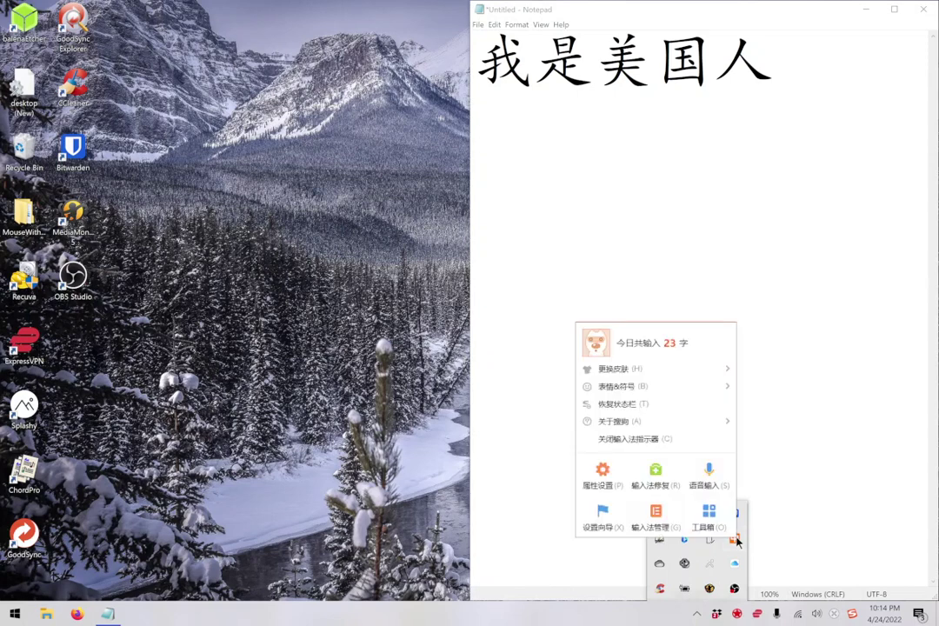
left_click(603, 478)
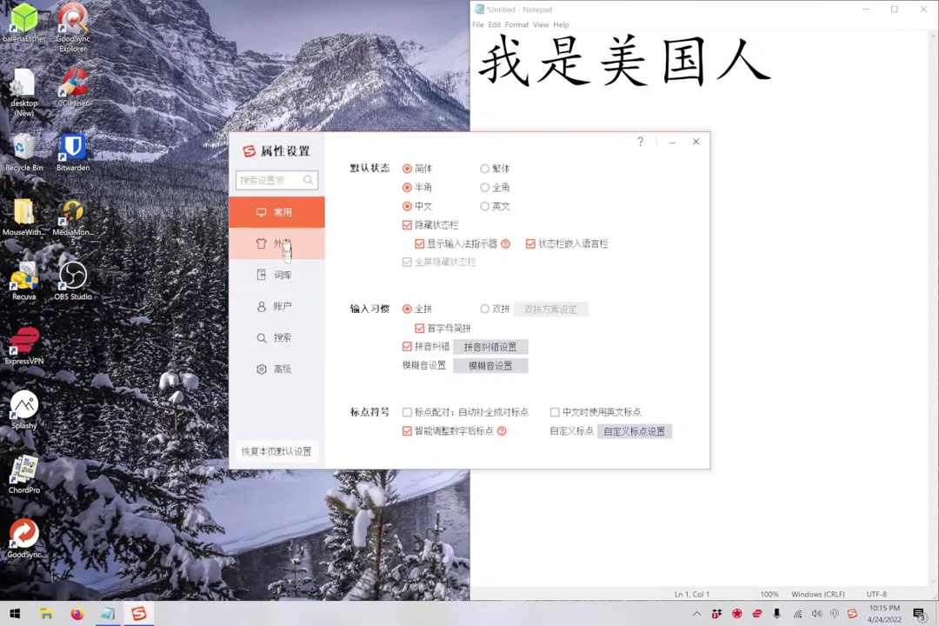
left_click(299, 367)
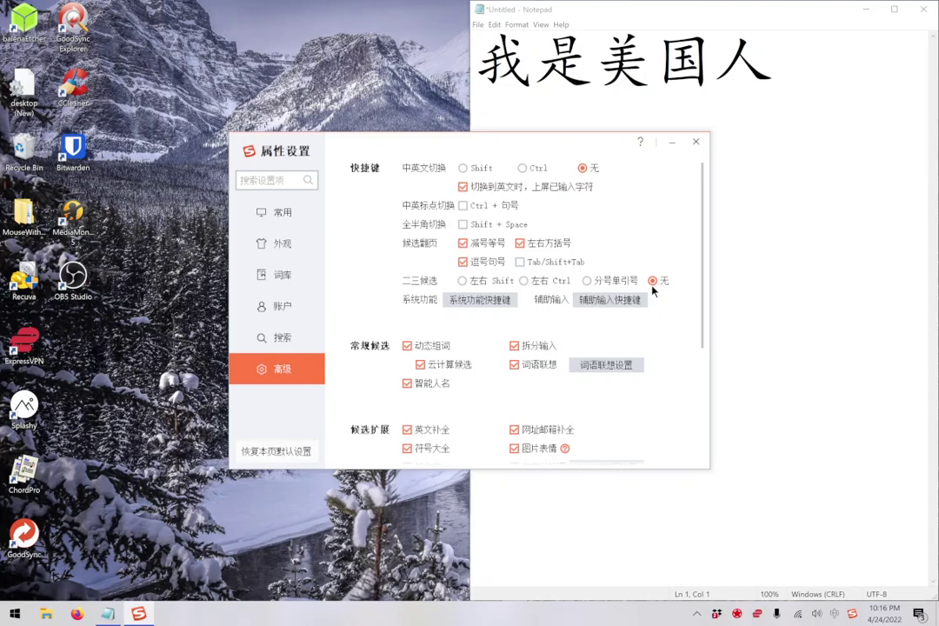
Look through the 搜索, 账户, 词库 and 外观 pages of the Sogou settings.
left_click(283, 342)
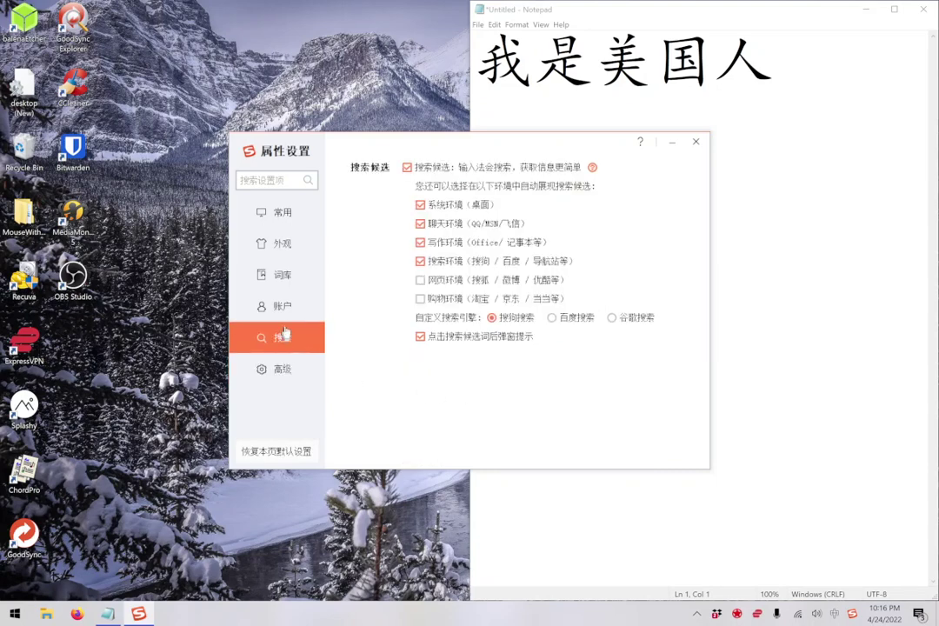
left_click(296, 307)
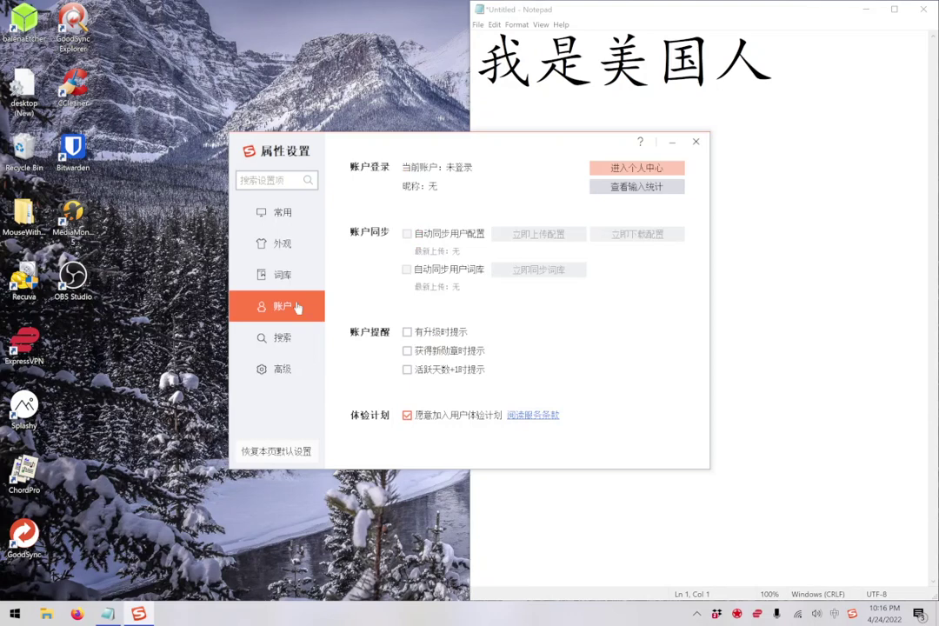
left_click(289, 274)
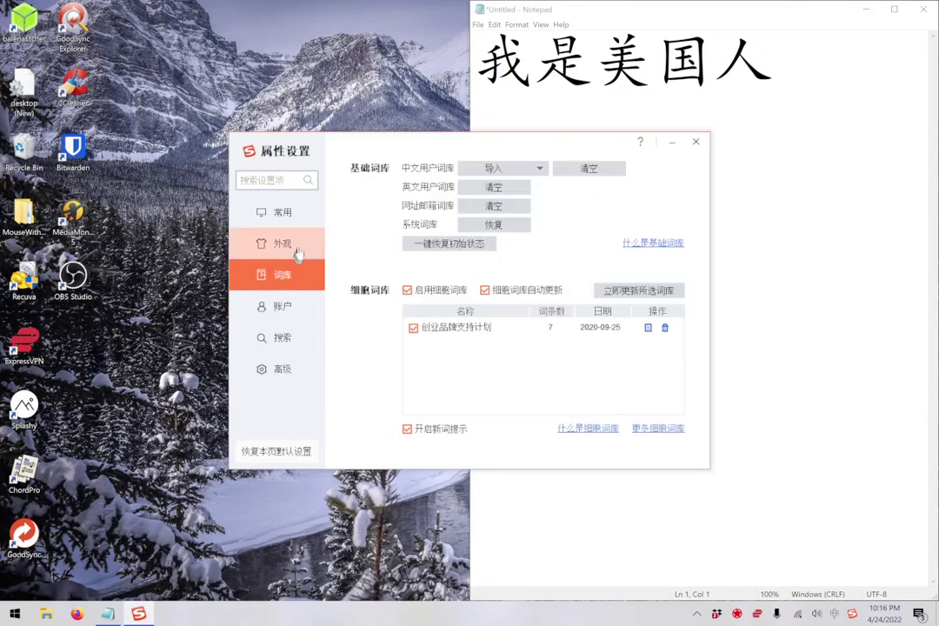
left_click(298, 251)
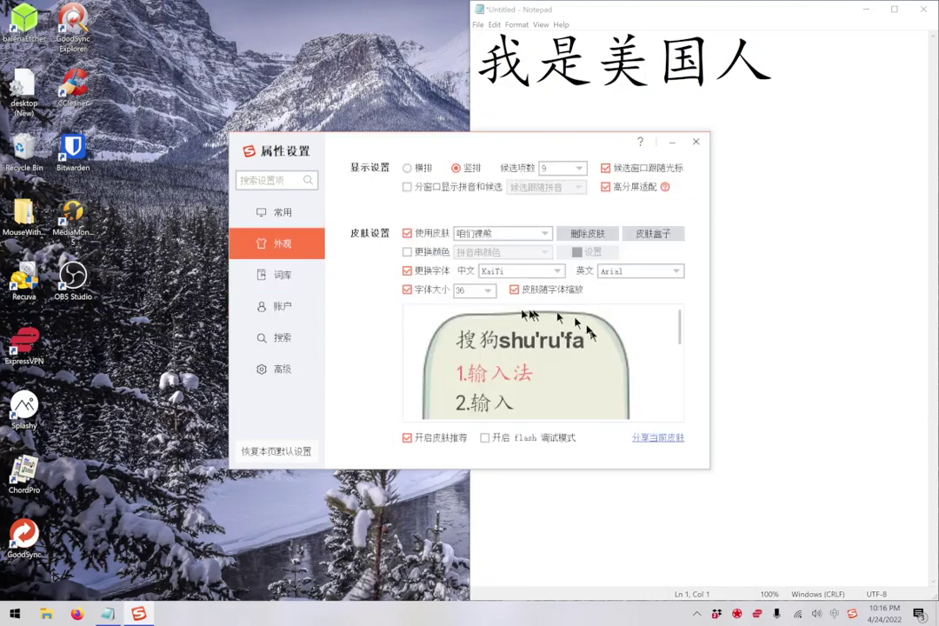
Preview the 仲夏梦之夜 skin and go back to the 咱们裸熊 skin.
left_click(547, 235)
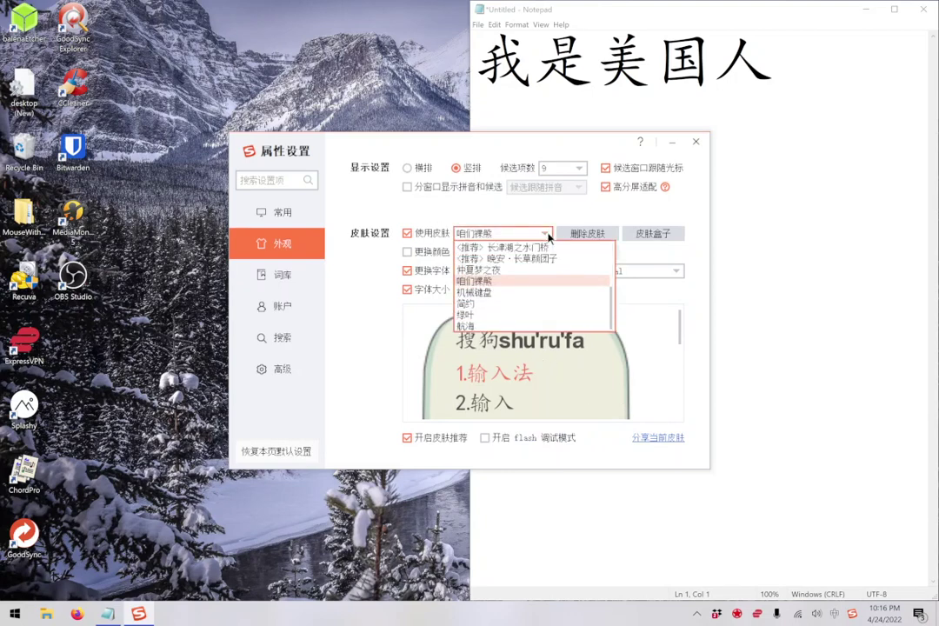
left_click(543, 276)
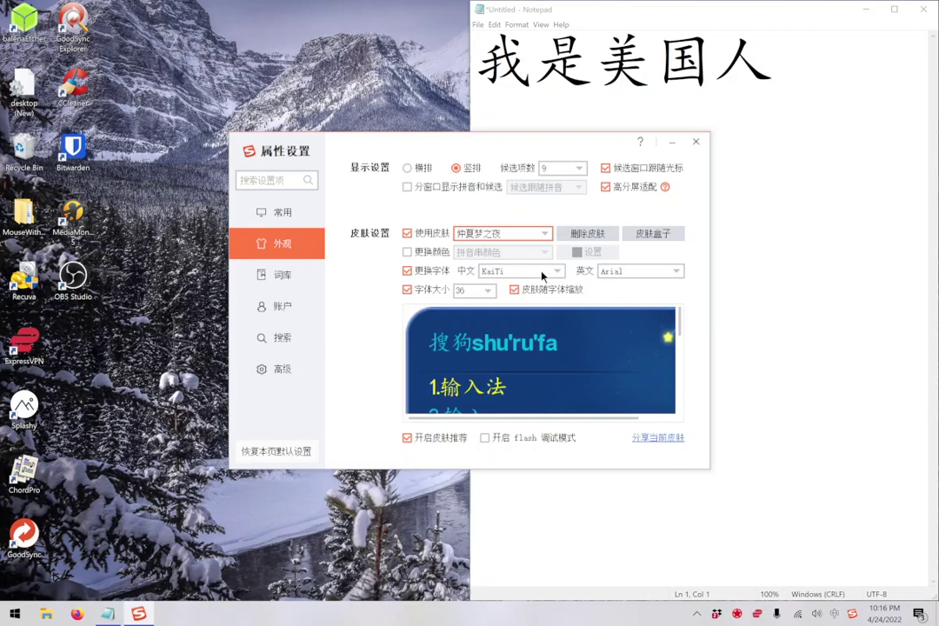
left_click(541, 235)
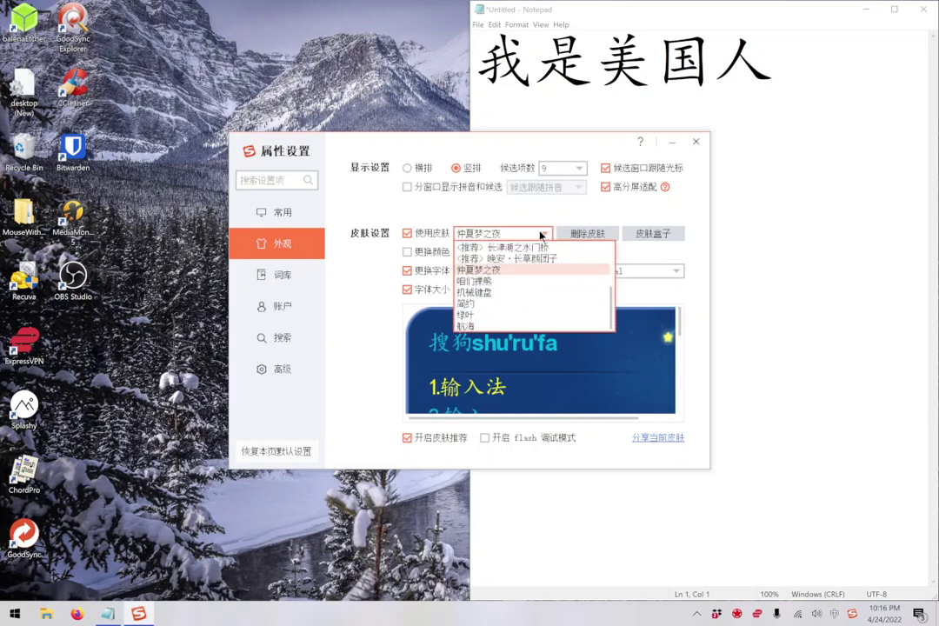
left_click(526, 282)
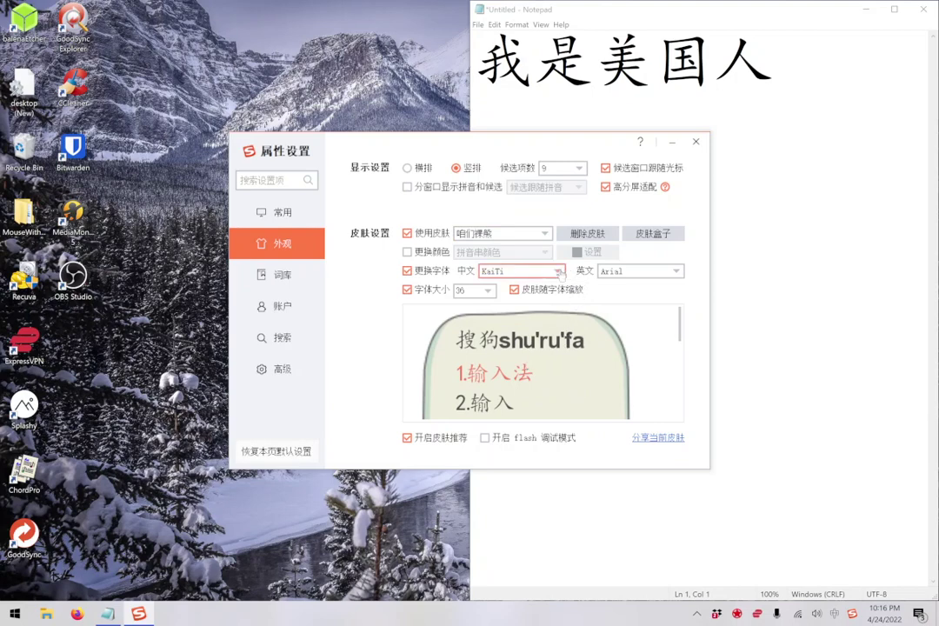
Choose KaiTi as the skin's Chinese font and set the font size to 24.
left_click(559, 272)
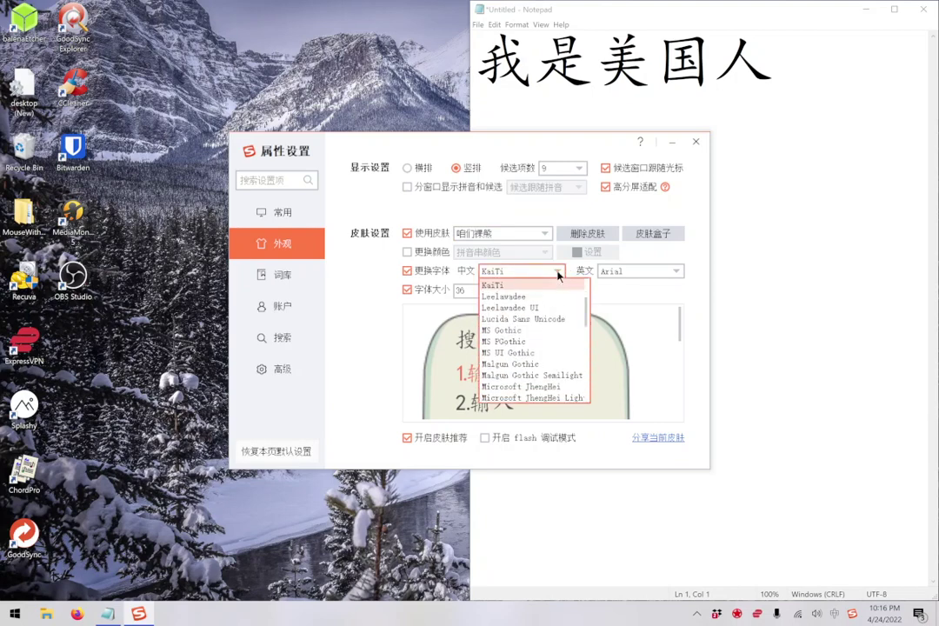
left_click(493, 284)
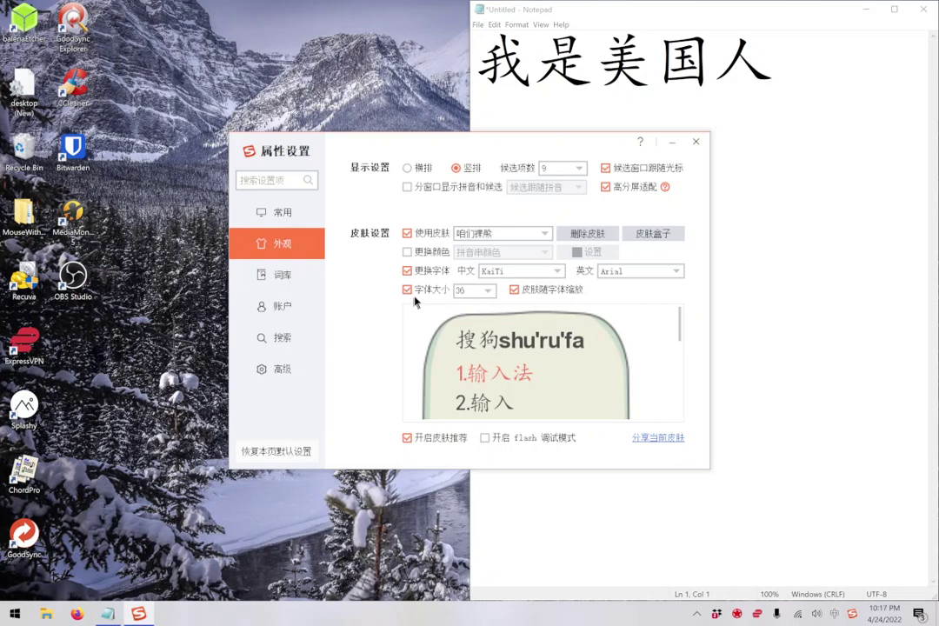
left_click(488, 292)
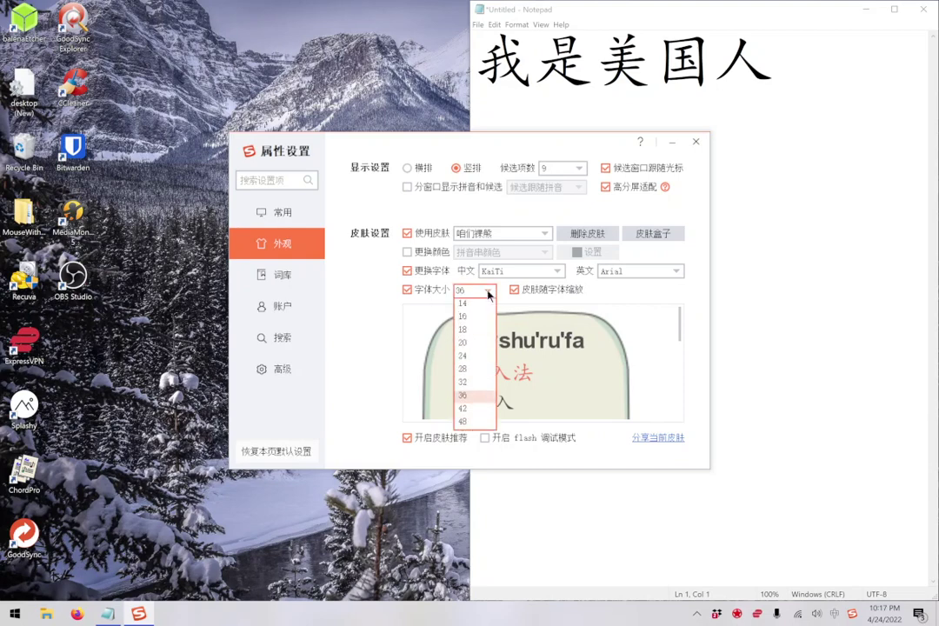
left_click(478, 357)
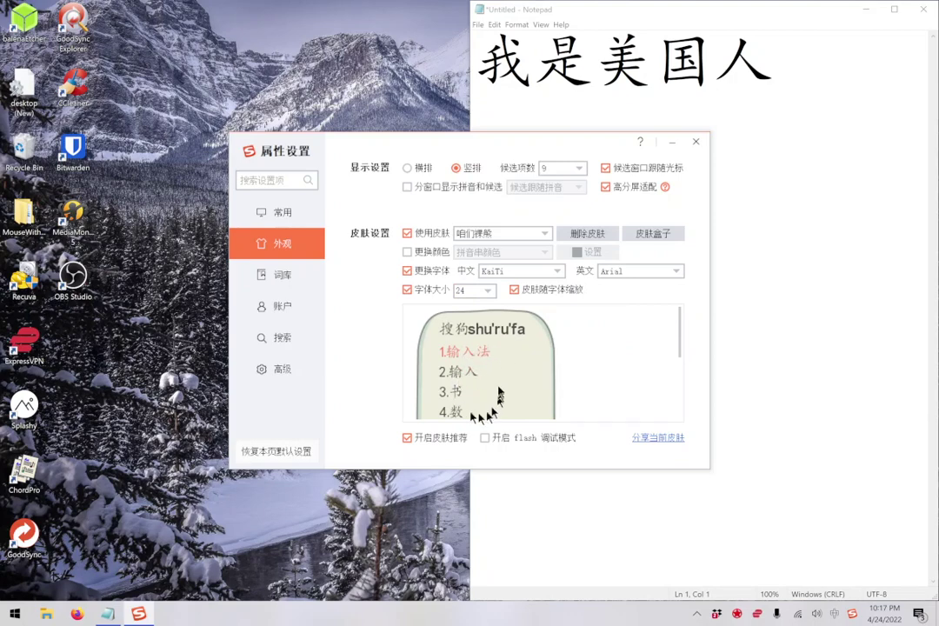
Set the skin's font size to 36, check the 常用 page, and close the Sogou settings window.
left_click(487, 290)
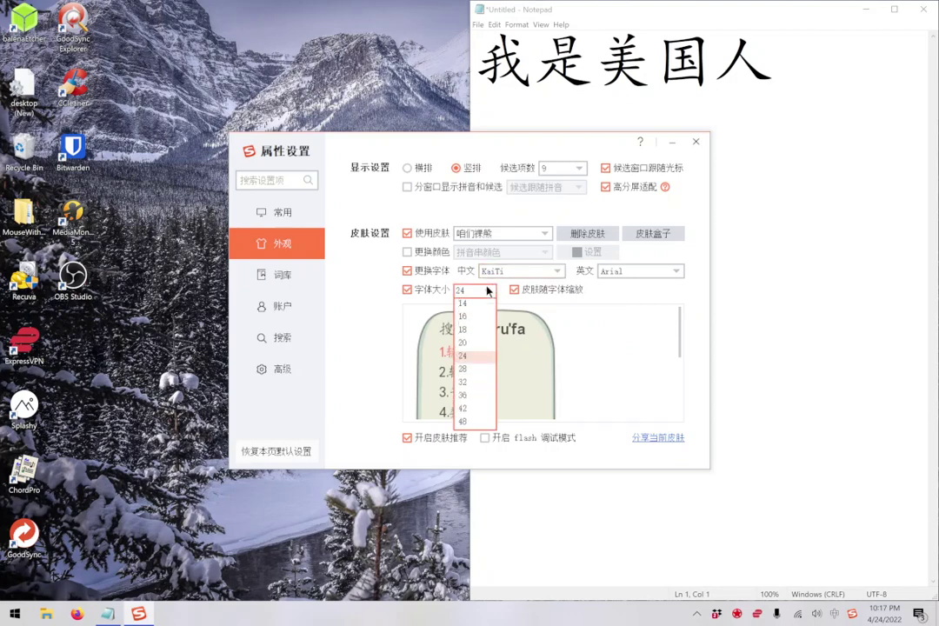
left_click(475, 397)
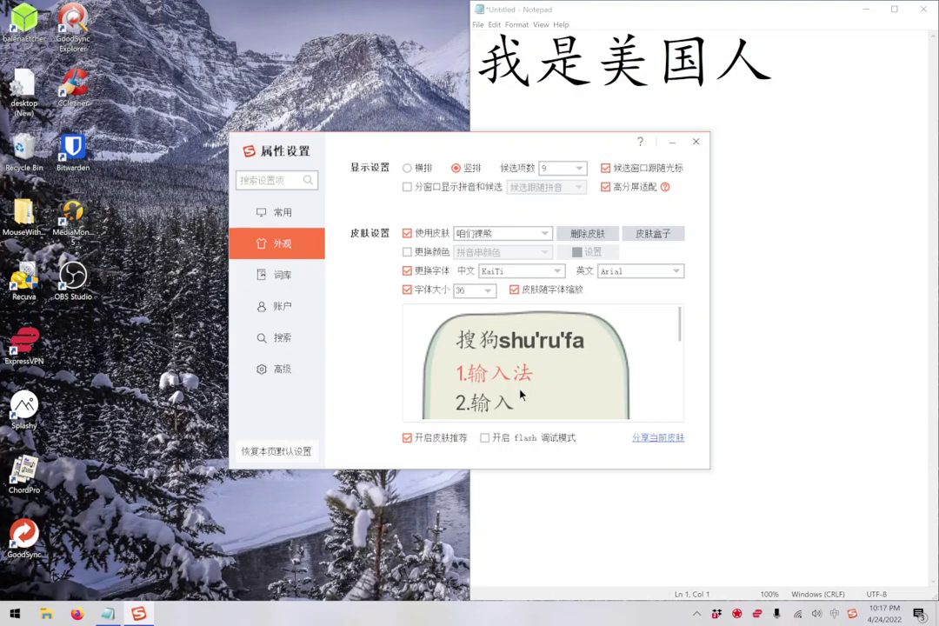
left_click(297, 213)
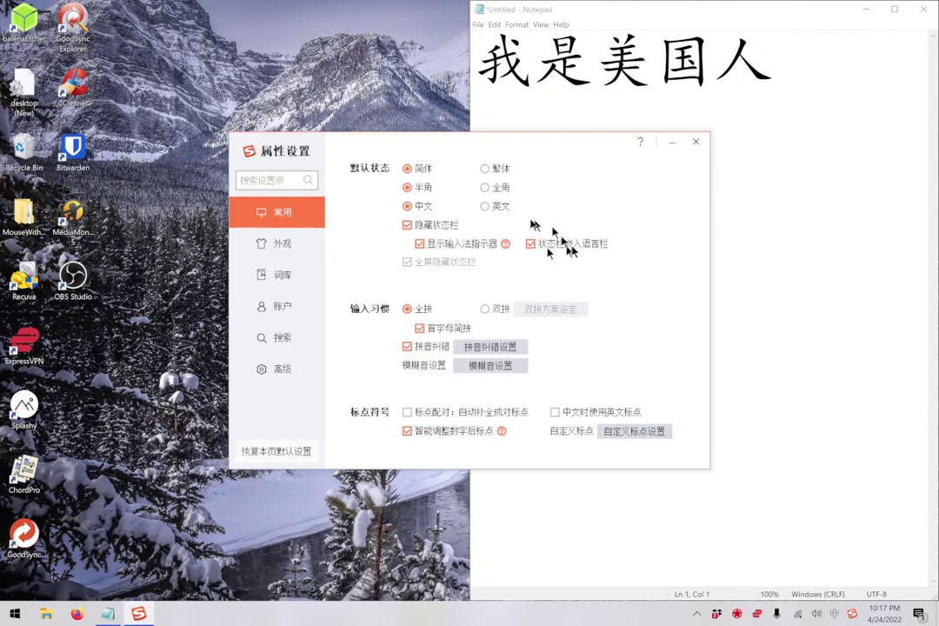
left_click(307, 251)
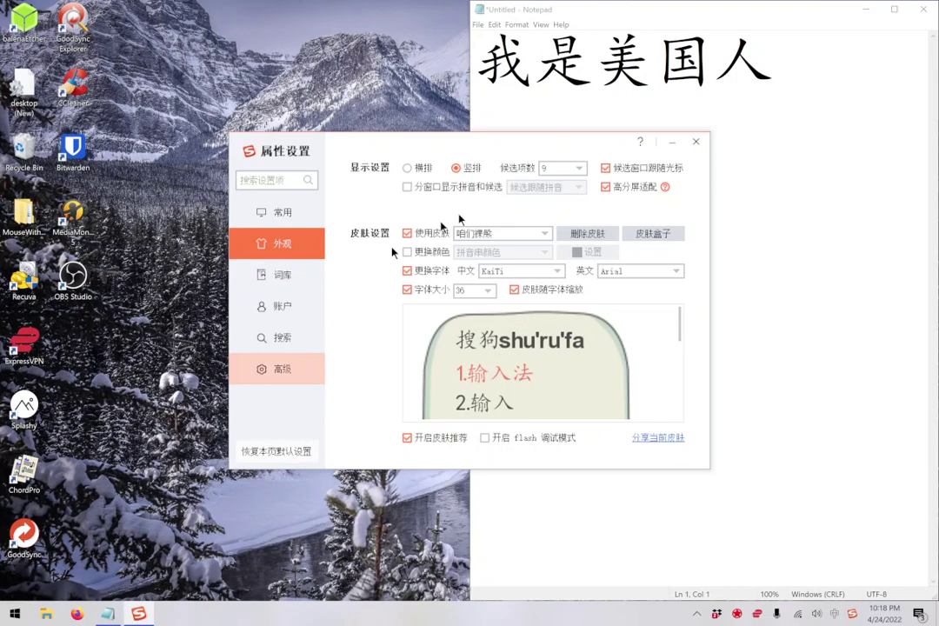
left_click(698, 142)
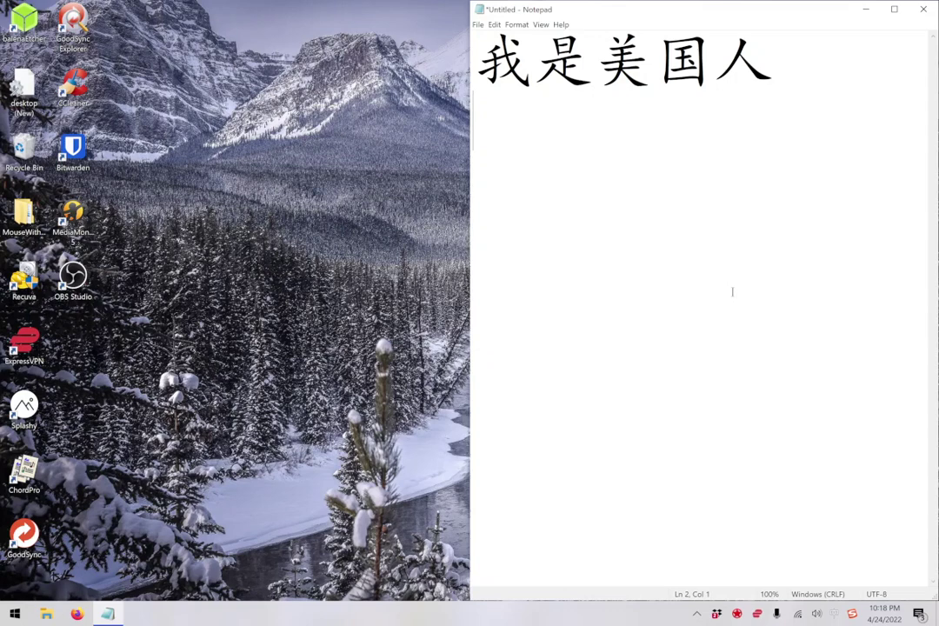
Enter 我想要去美国加州看一下不同的山 on the second line of the note using Sogou Pinyin.
type("wo'xiang'yao")
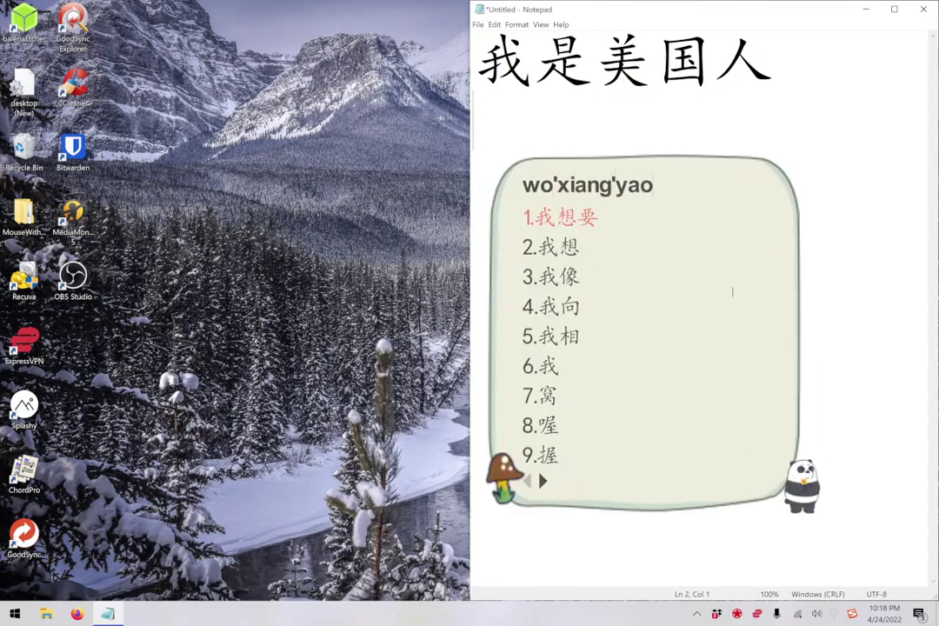
type("'qu'mei")
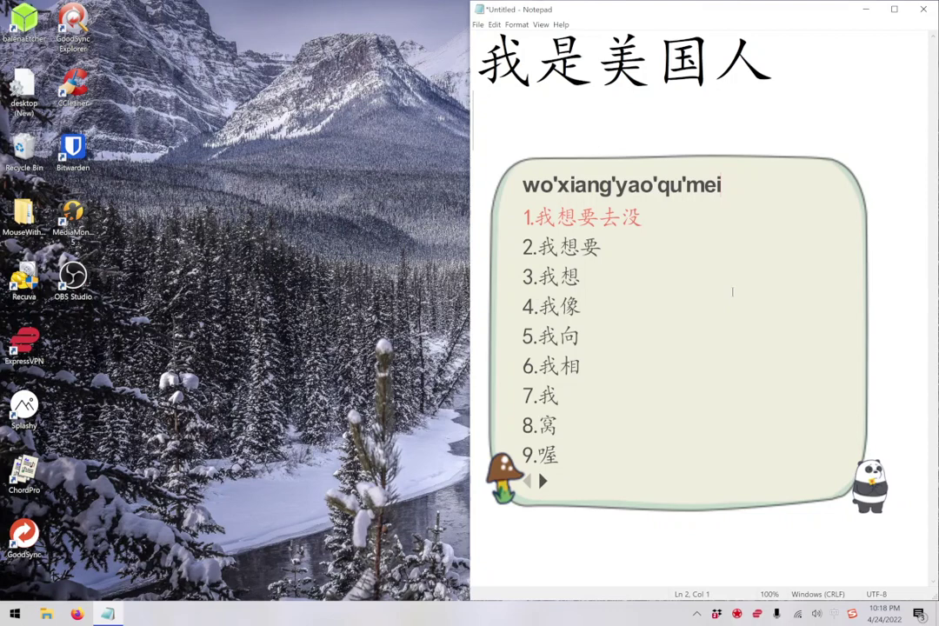
type("'guo'jia'zhou")
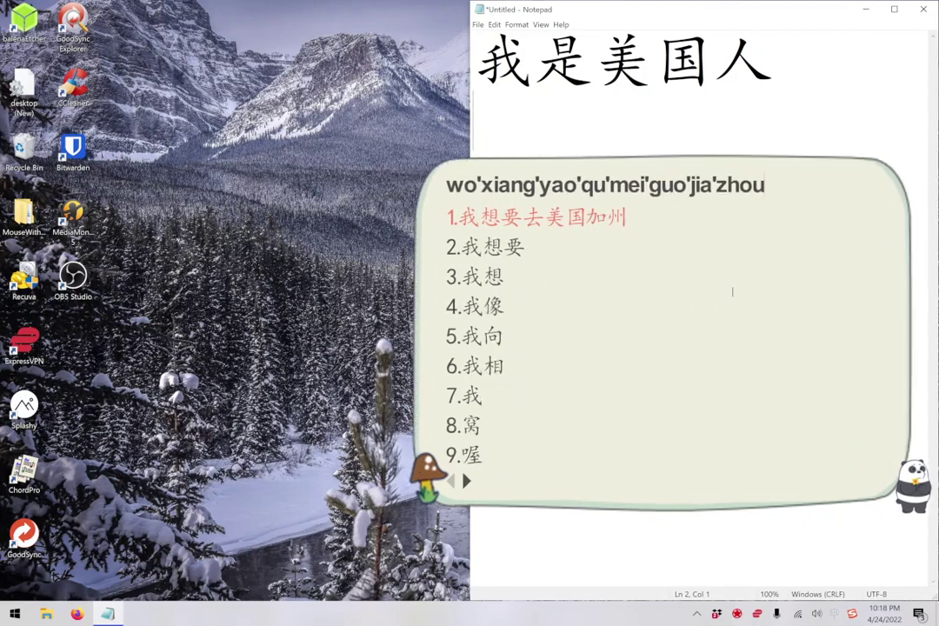
type("'kan'yi'xia")
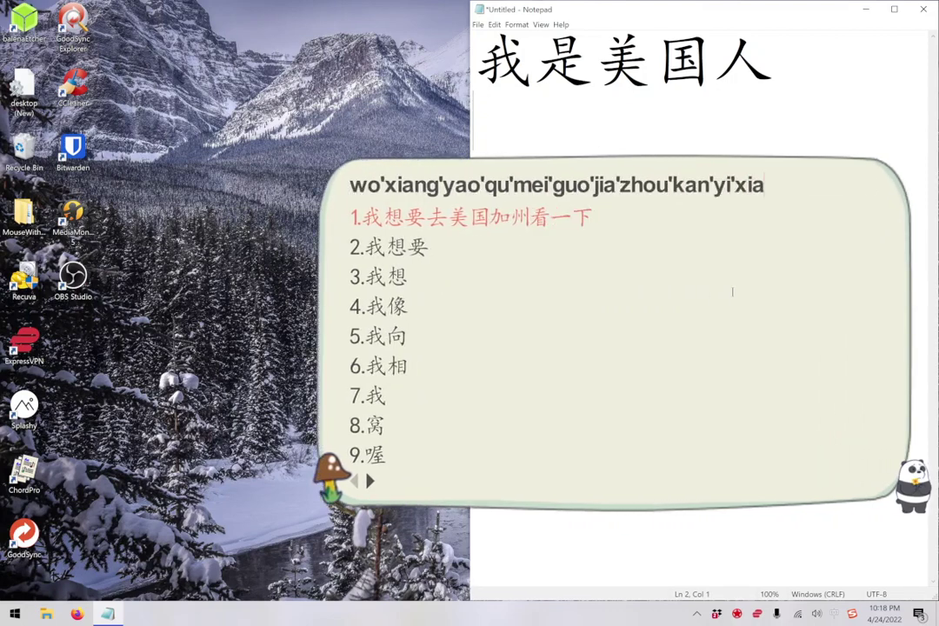
type("'bu'tong'de'shan")
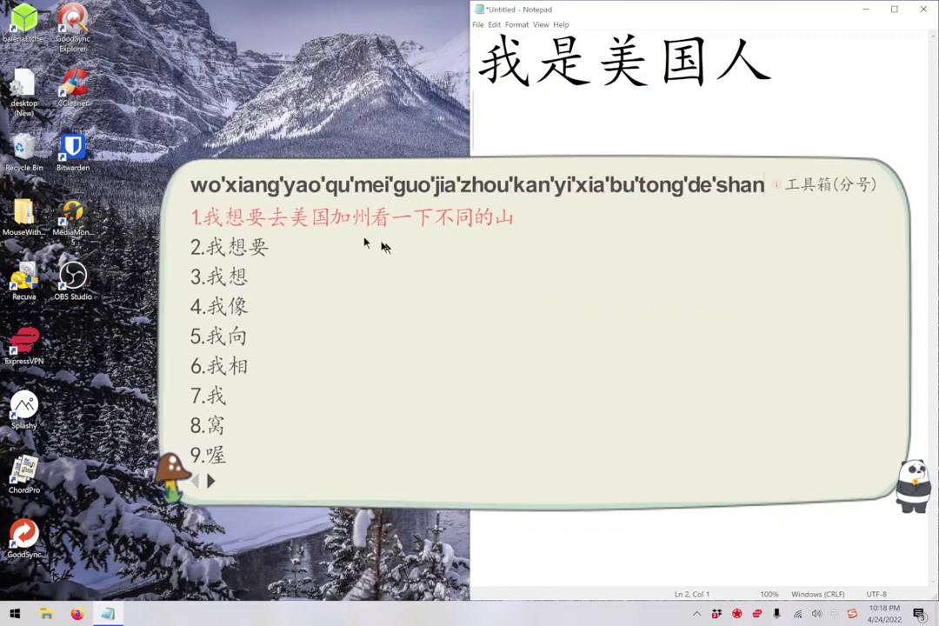
mouse_move(273, 223)
mouse_move(325, 225)
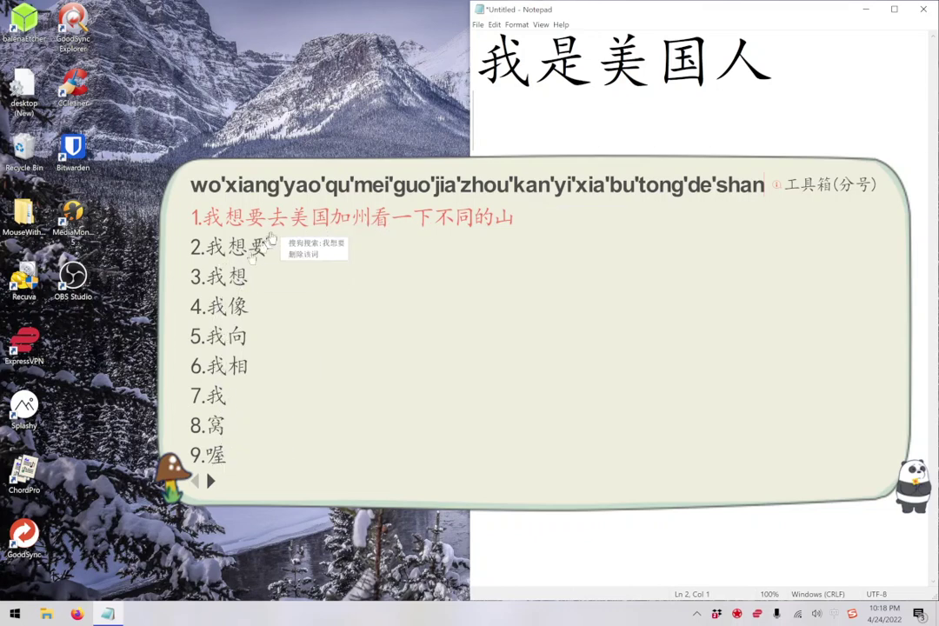
mouse_move(521, 218)
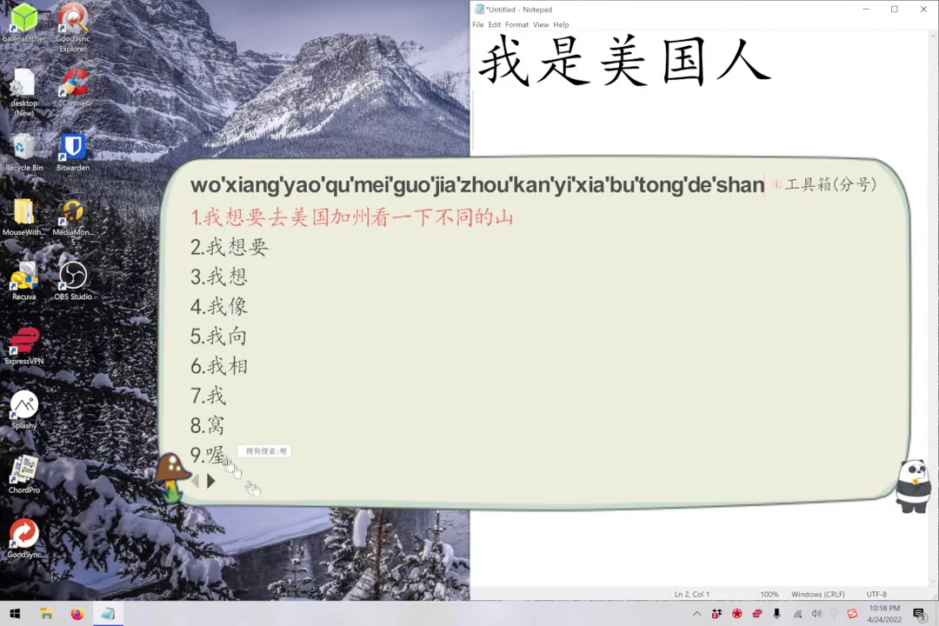
key("space")
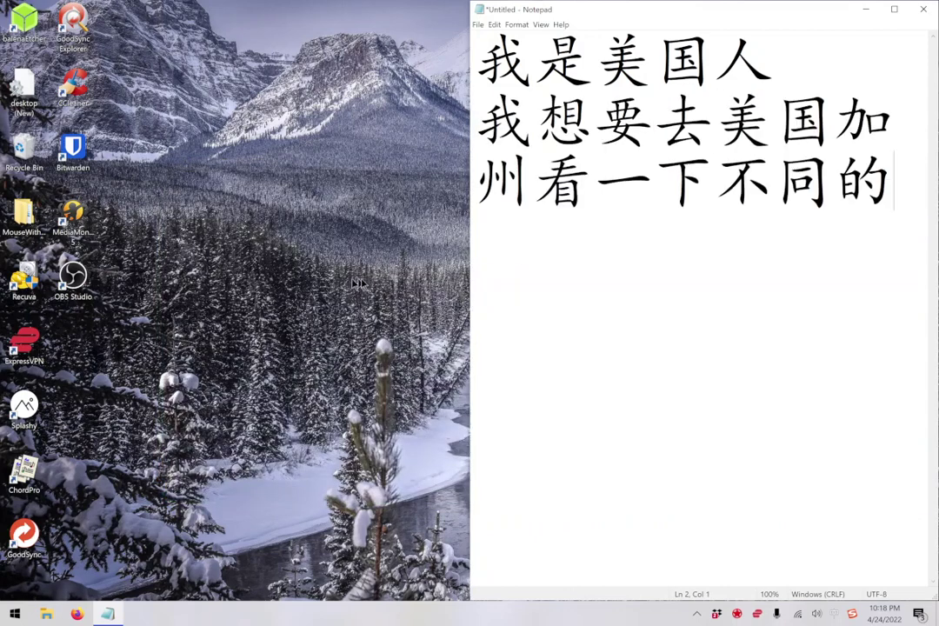
type("山")
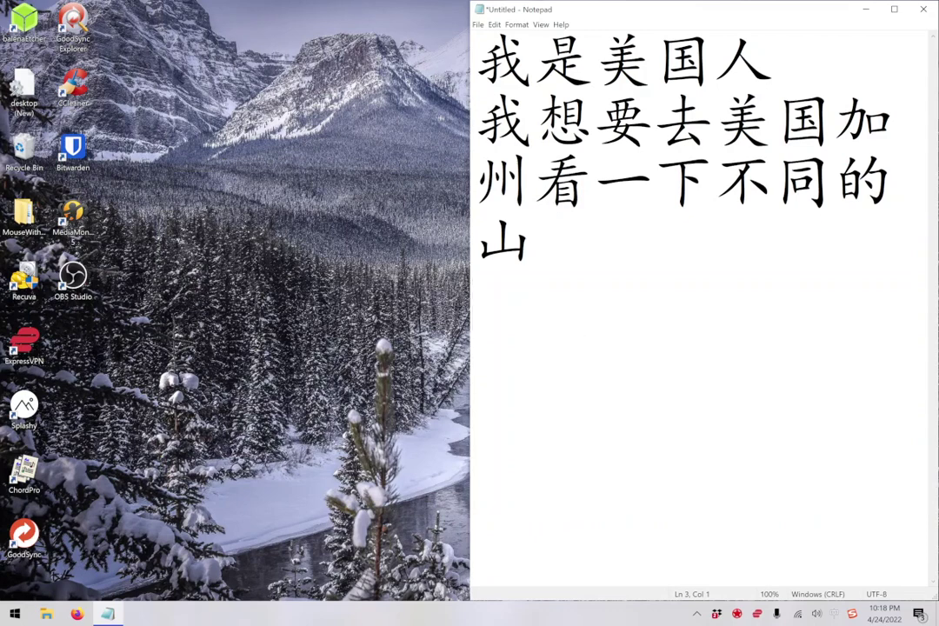
Switch to Microsoft Pinyin and enter 我想要去美国加州看不同的山 below the Sogou sentence.
key("super+space")
type("woxiany")
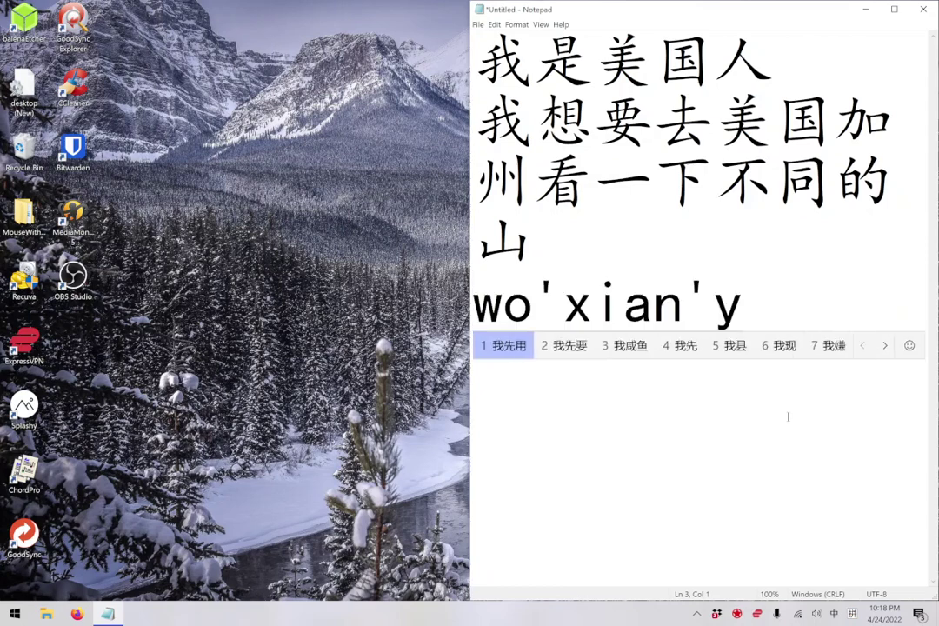
key("BackSpace")
type("ga")
key("BackSpace")
type("yao")
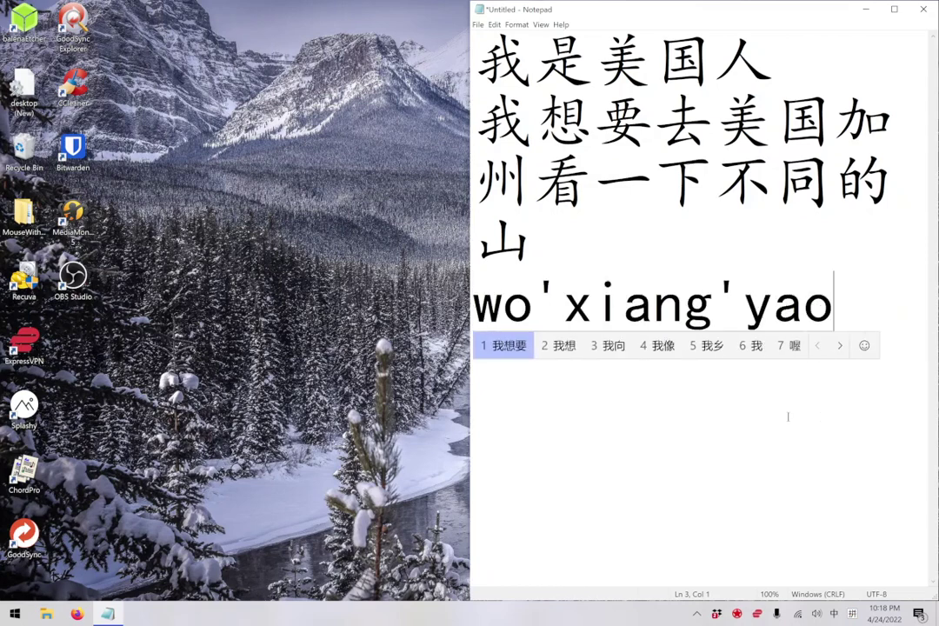
type("'qu'mei'guo'zh")
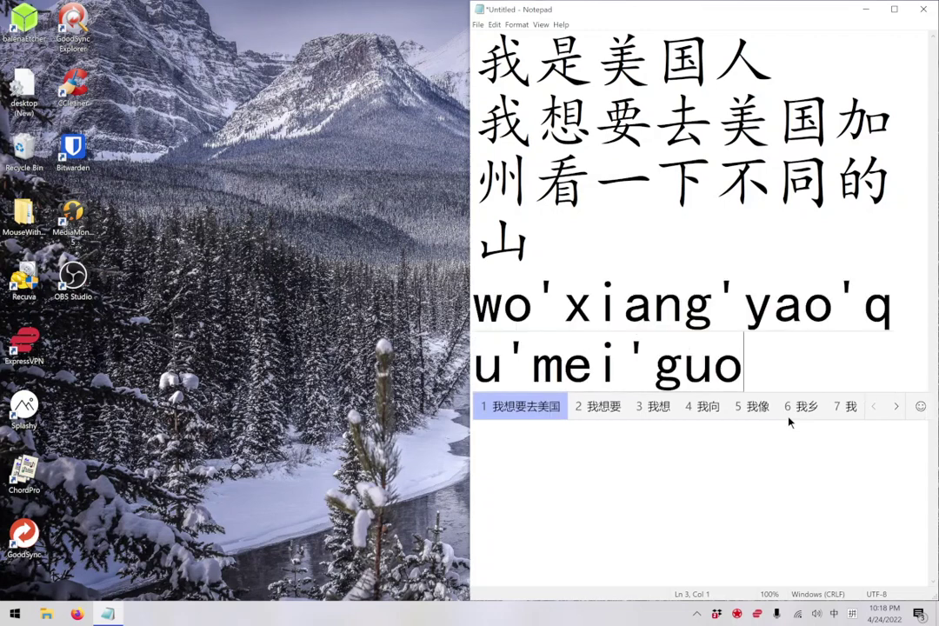
key("BackSpace")
key("BackSpace")
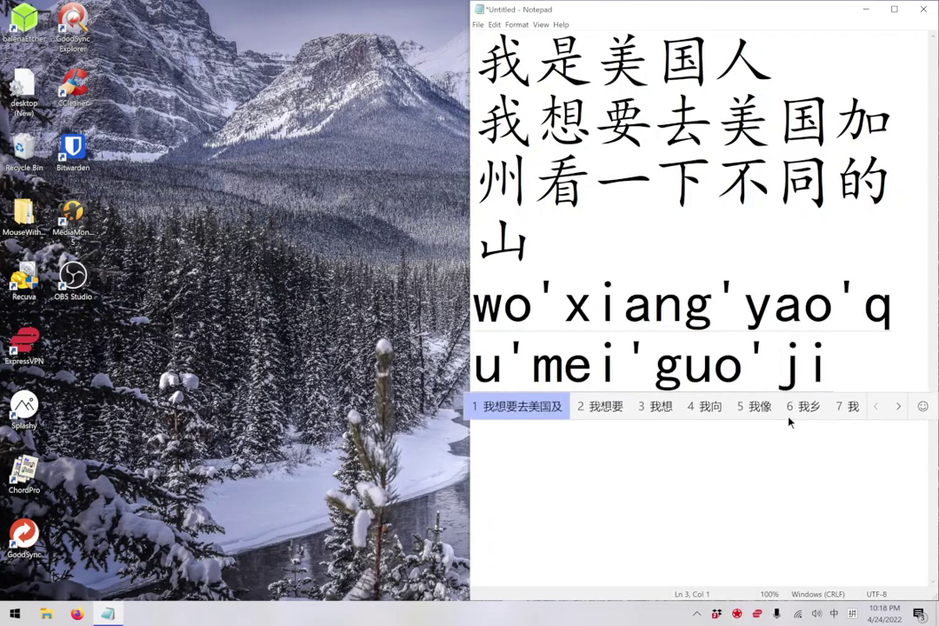
type("a'zhou")
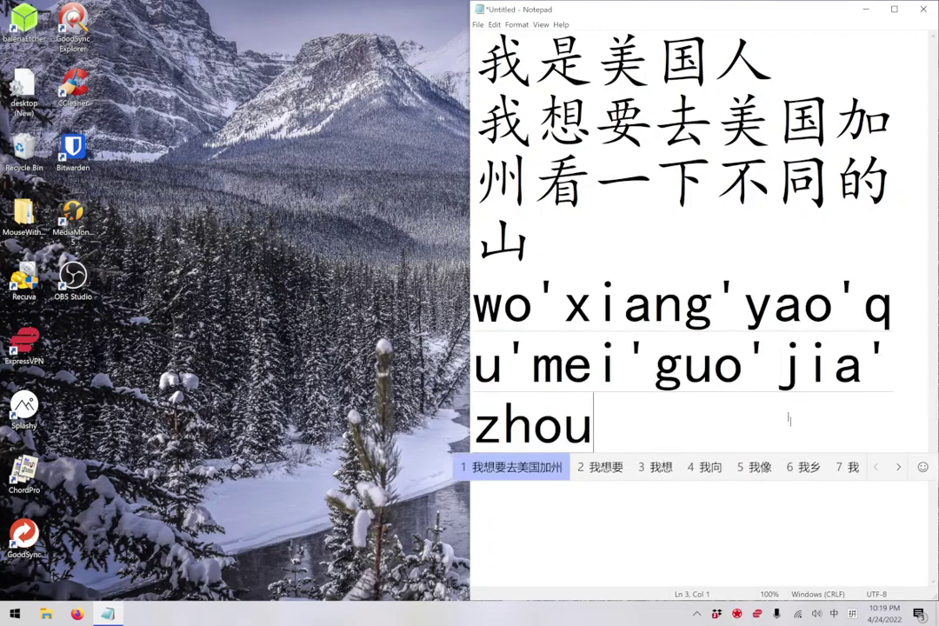
type("'kan'bu'tong")
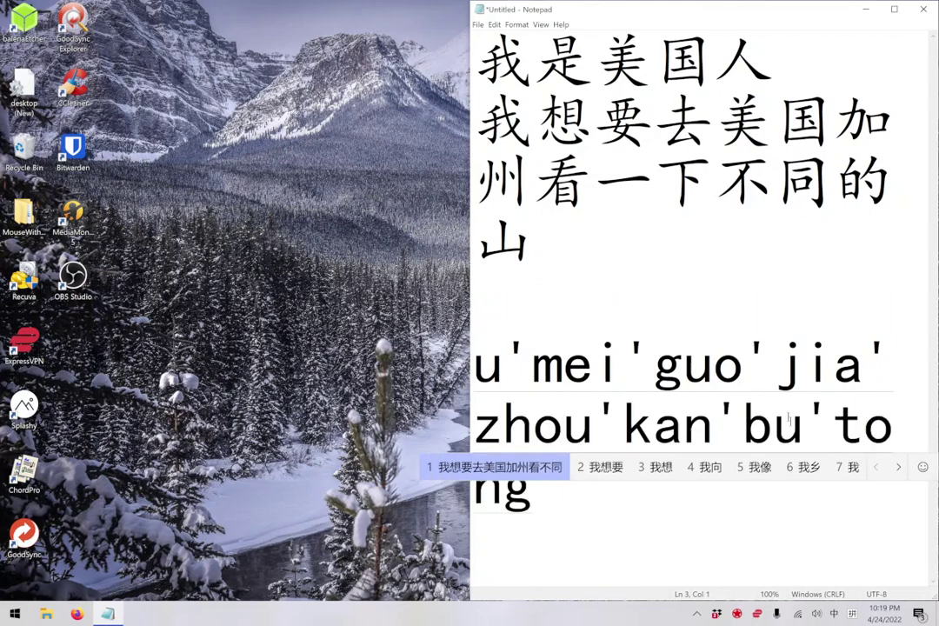
type("'de'shan")
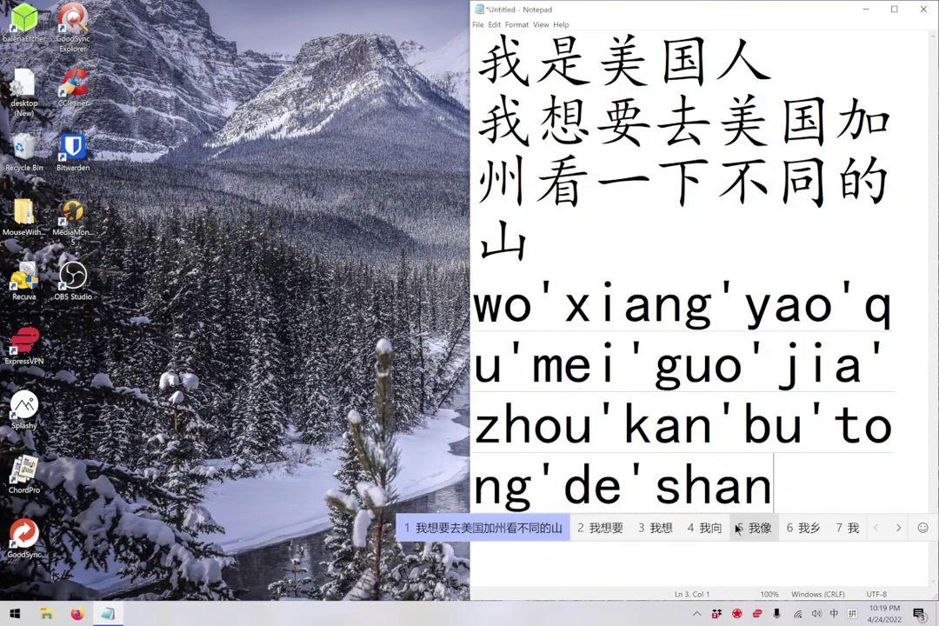
key("space")
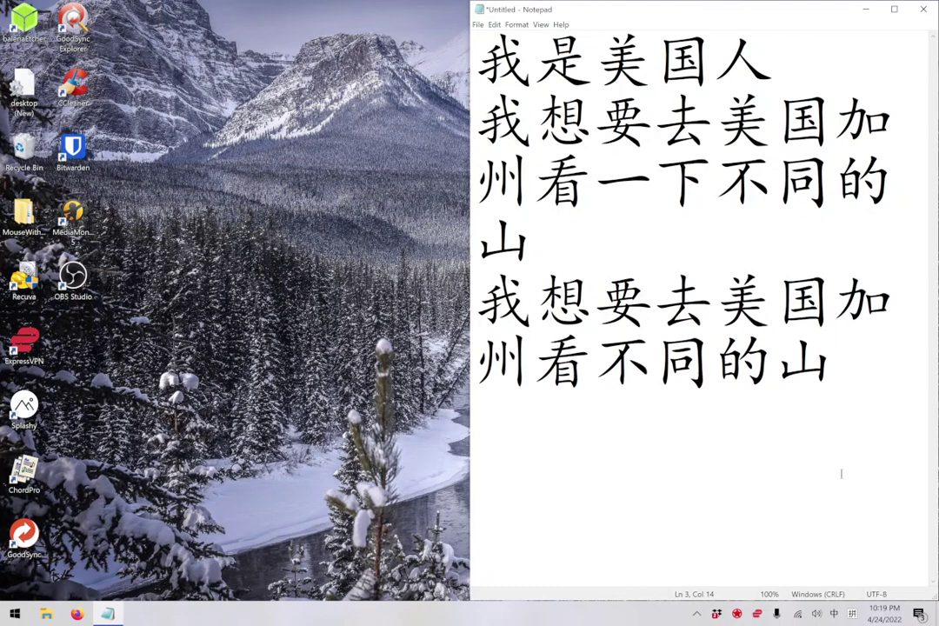
Compose the pinyin woshimeiguorenxihuanchifan and switch to English mode to insert it as plain letters.
key("shift")
type("wo'shi'mei")
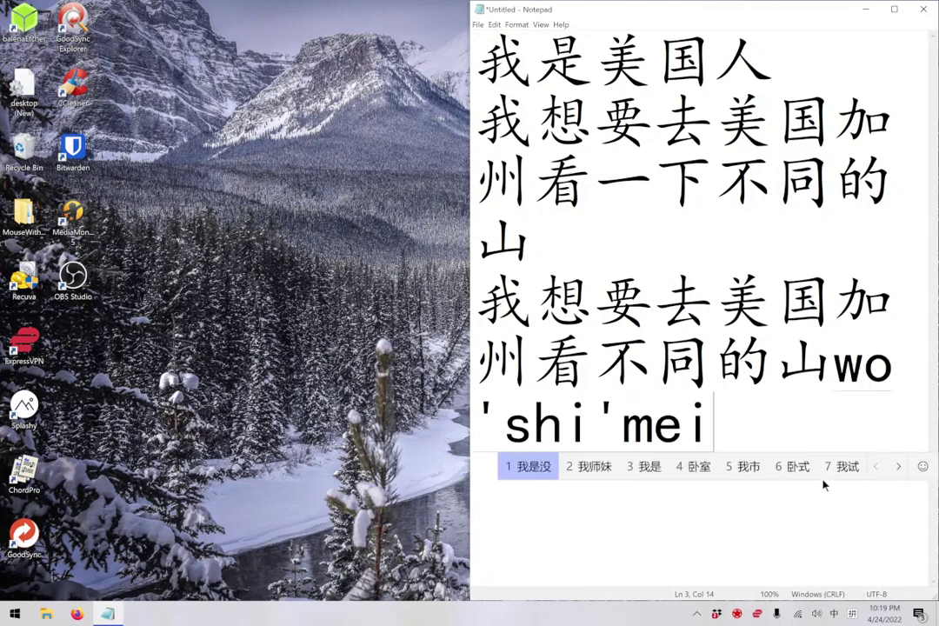
type("'guo'ren'xi'h")
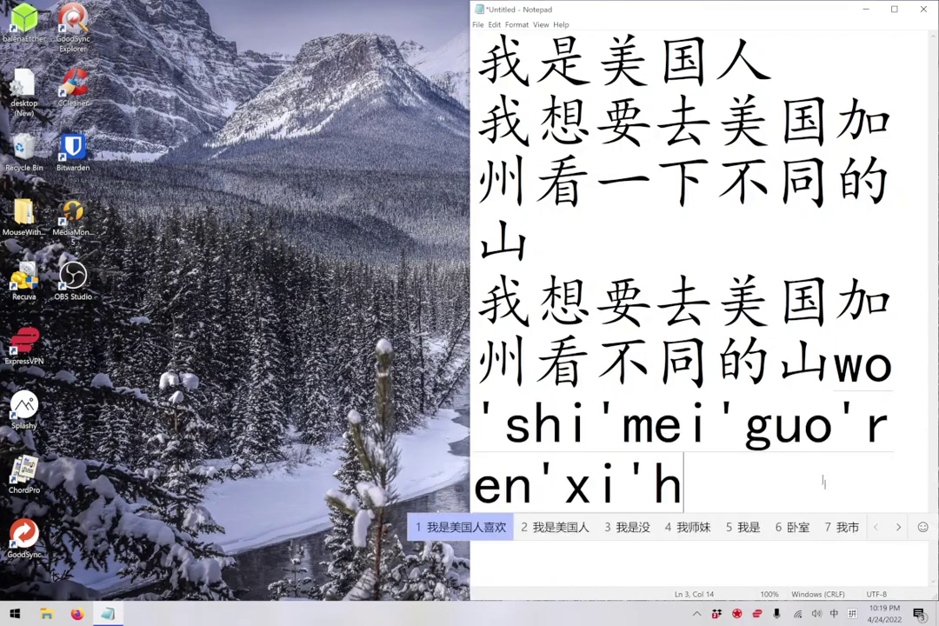
type("uan'chi'fan")
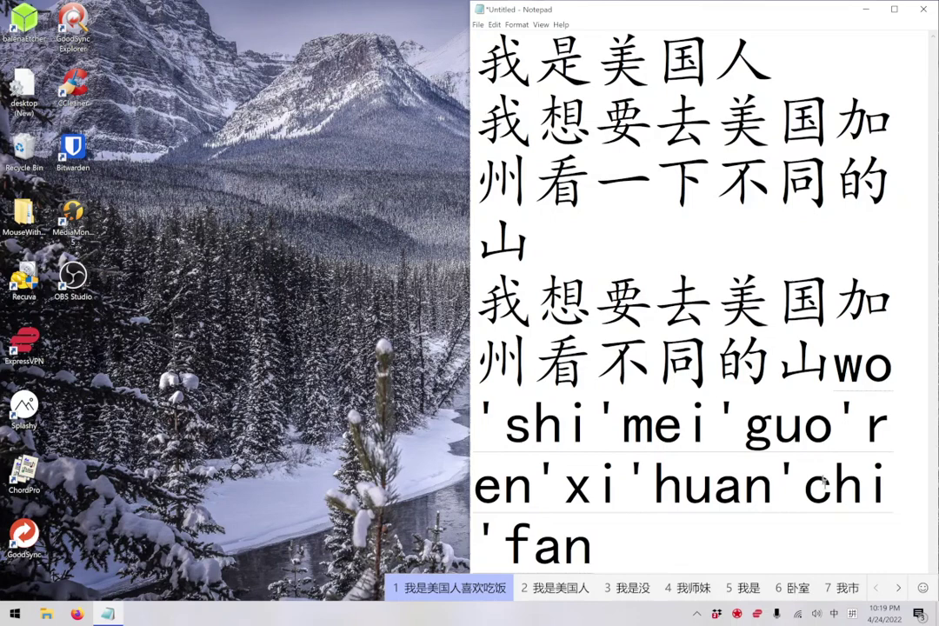
key("shift")
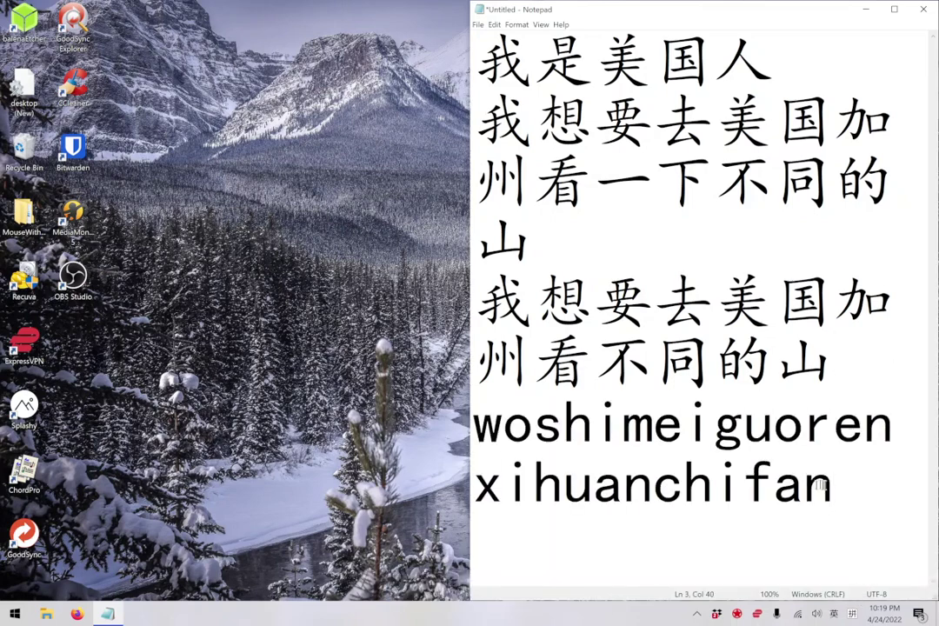
Delete the woshimeiguorenxihuanchifan letters from the end of the note.
left_click_drag(833, 489, 570, 459)
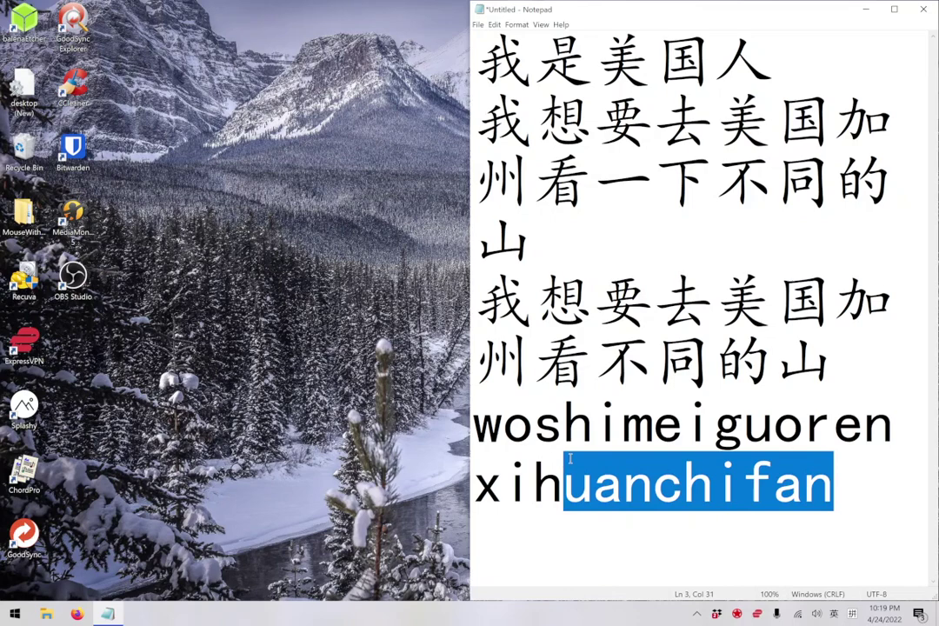
key("shift+Up")
key("shift+Home")
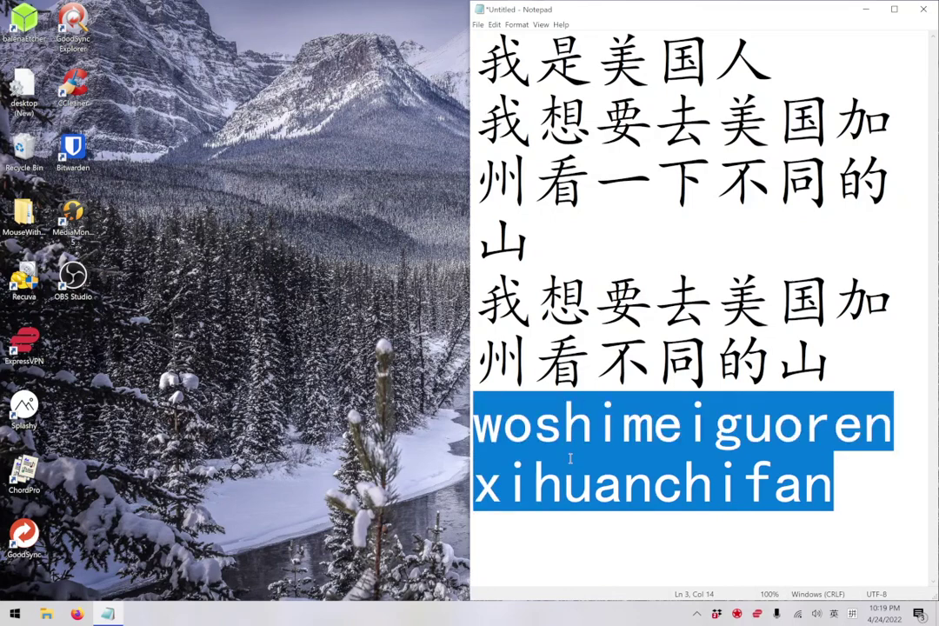
key("BackSpace")
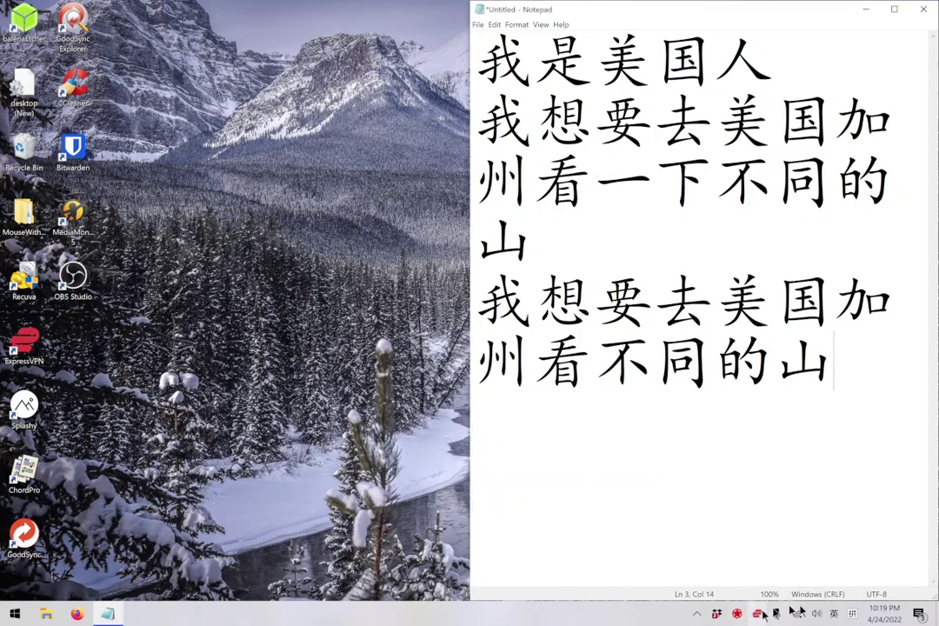
Check the list of input methods, then switch to Firefox and search Bing for sogou.
left_click(851, 614)
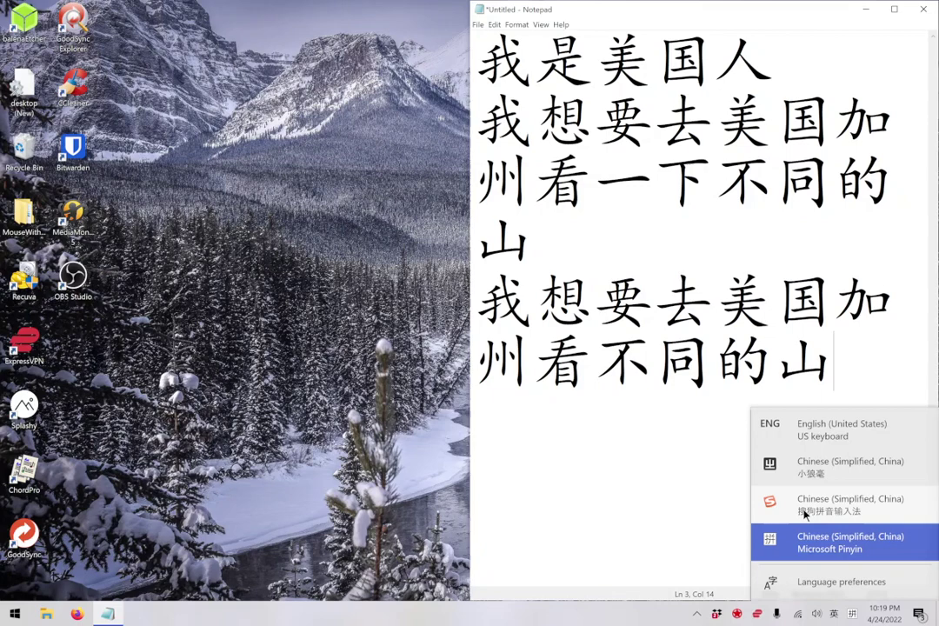
left_click(80, 619)
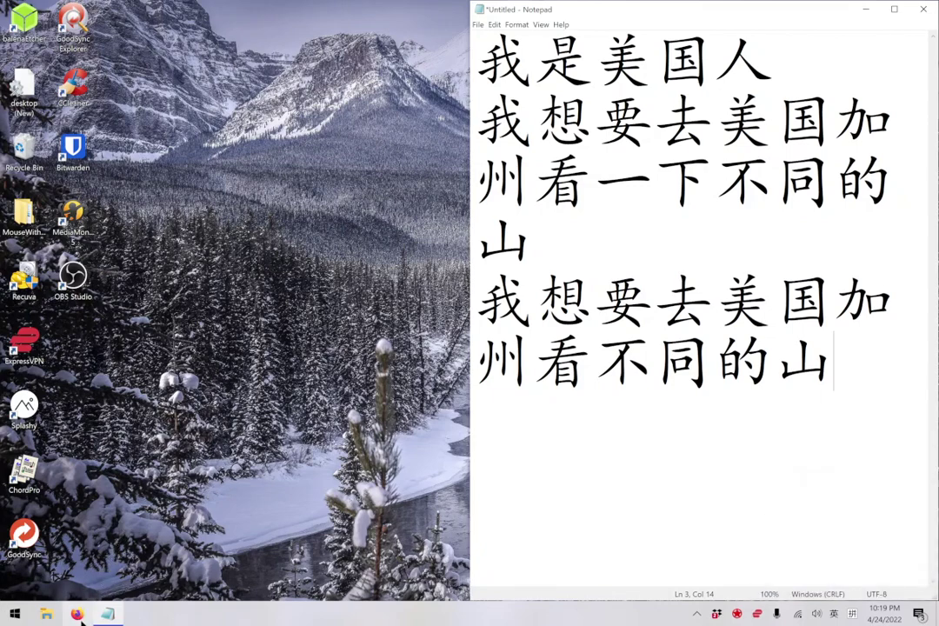
left_click(79, 619)
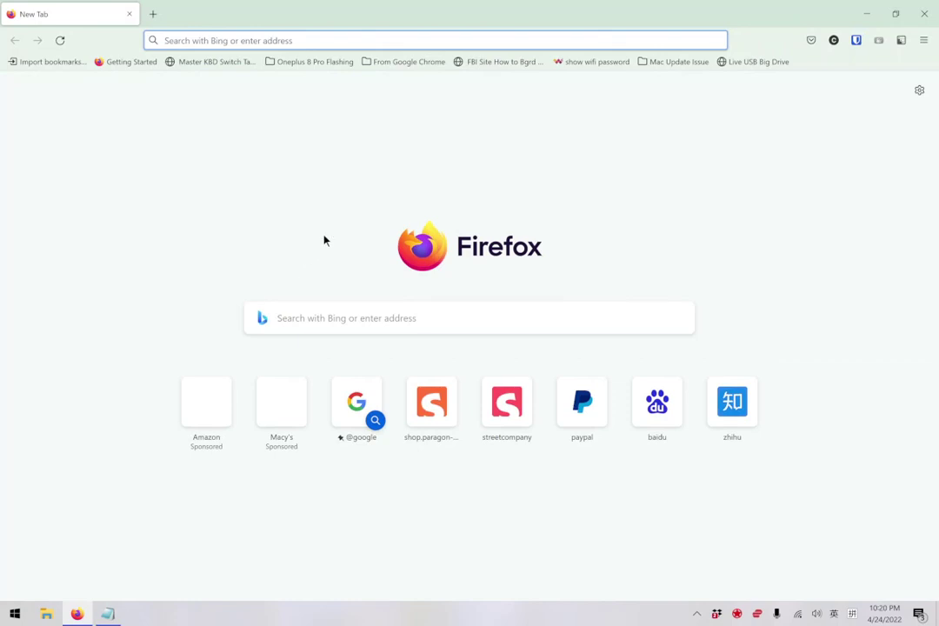
type("so")
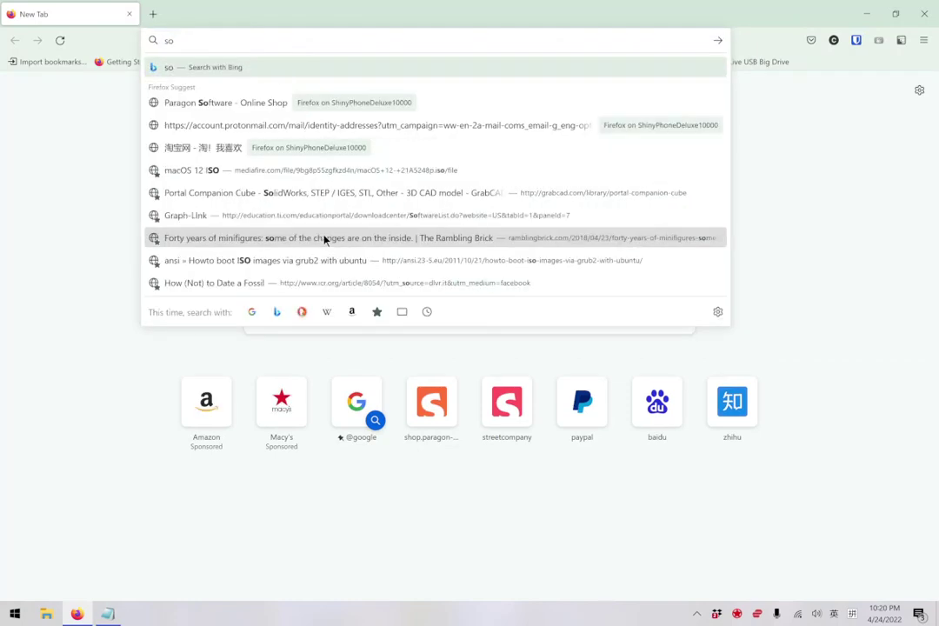
type("gou")
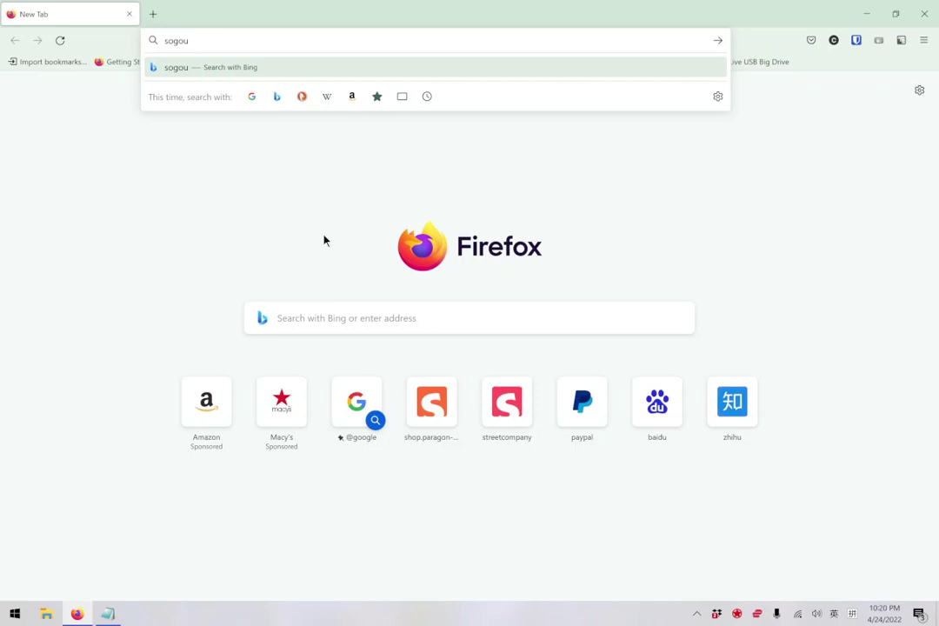
key("Return")
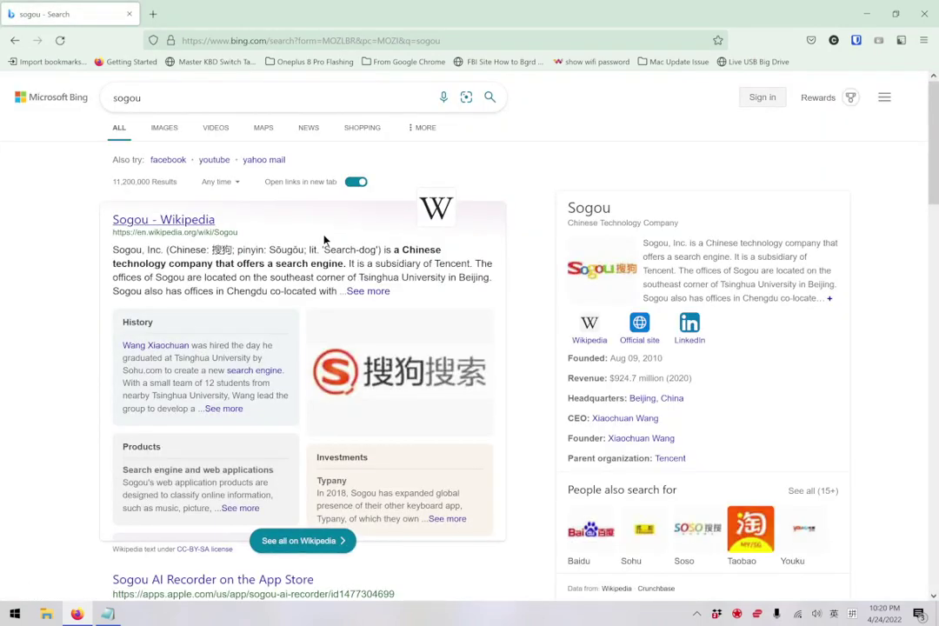
Refine the Bing search from sogou to sogou chinese IME.
left_click(288, 98)
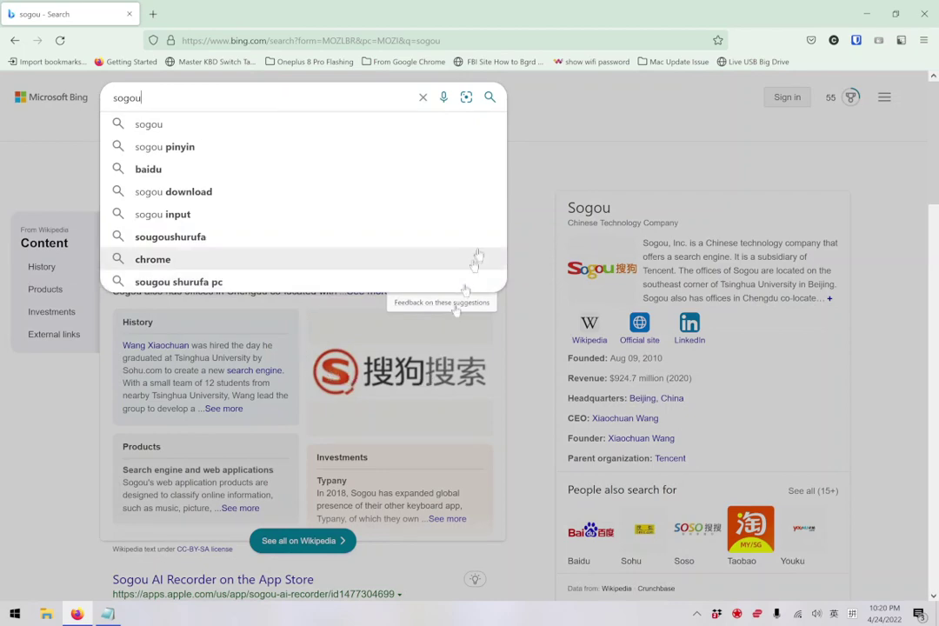
left_click(532, 199)
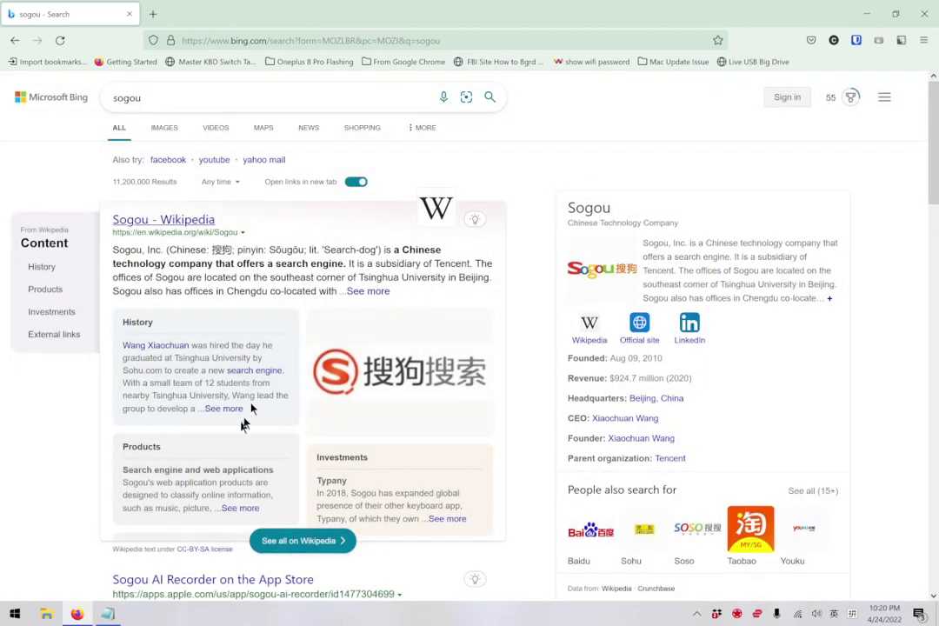
scroll(254, 409, "down", 1)
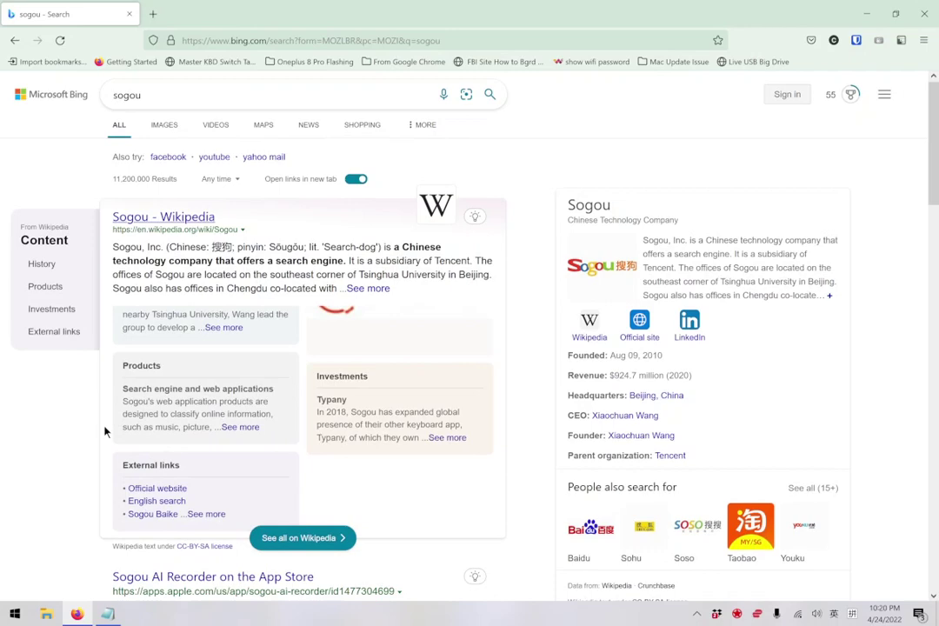
scroll(83, 440, "down", 3)
scroll(68, 459, "up", 3)
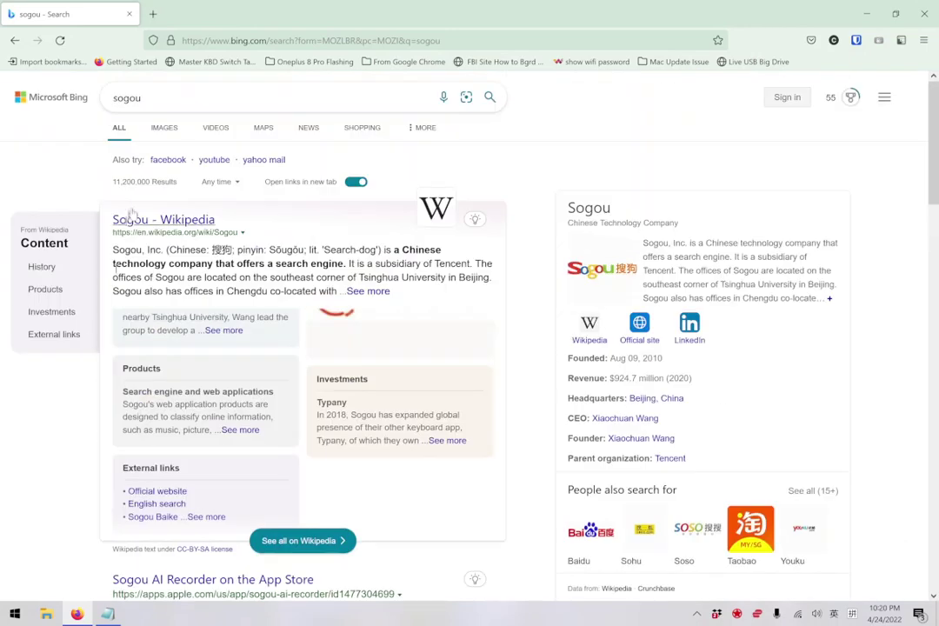
left_click(176, 95)
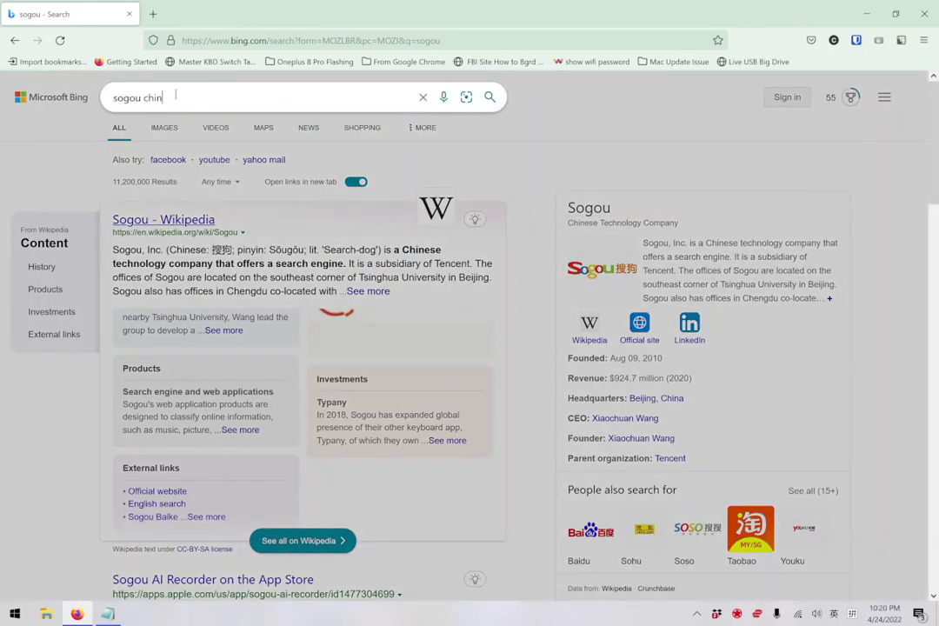
type("chinese IME")
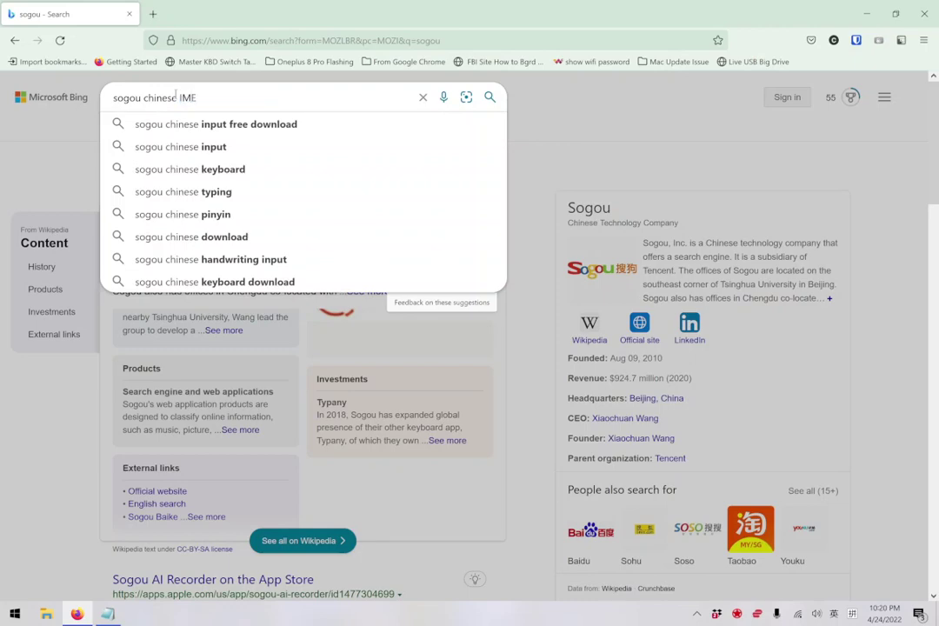
key("Return")
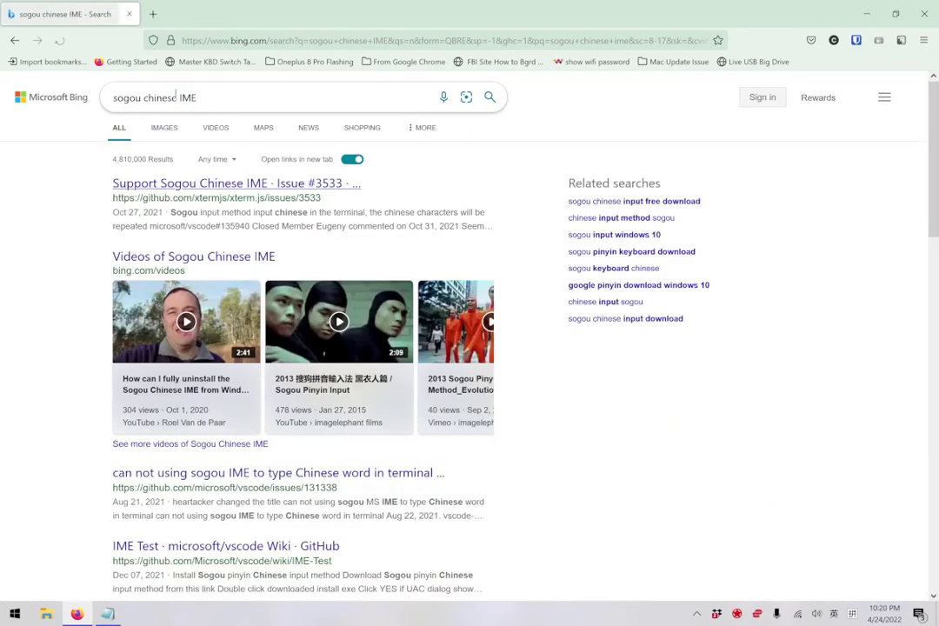
Change the Bing search to the suggested sogou chinese keyboard and open the 搜狗输入法 home page at pinyin.sogou.com from the results.
scroll(283, 247, "down", 3)
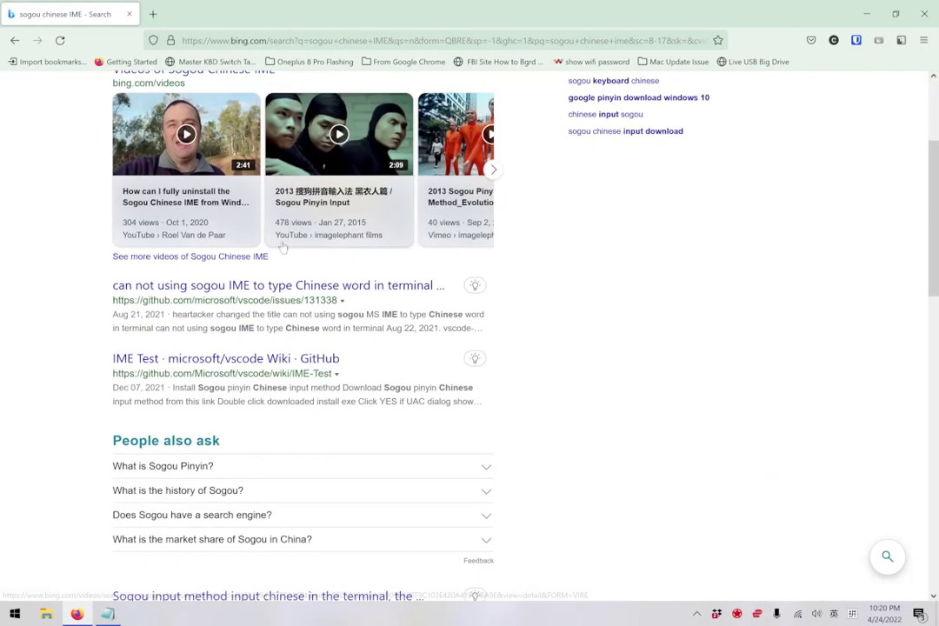
scroll(281, 247, "down", 5)
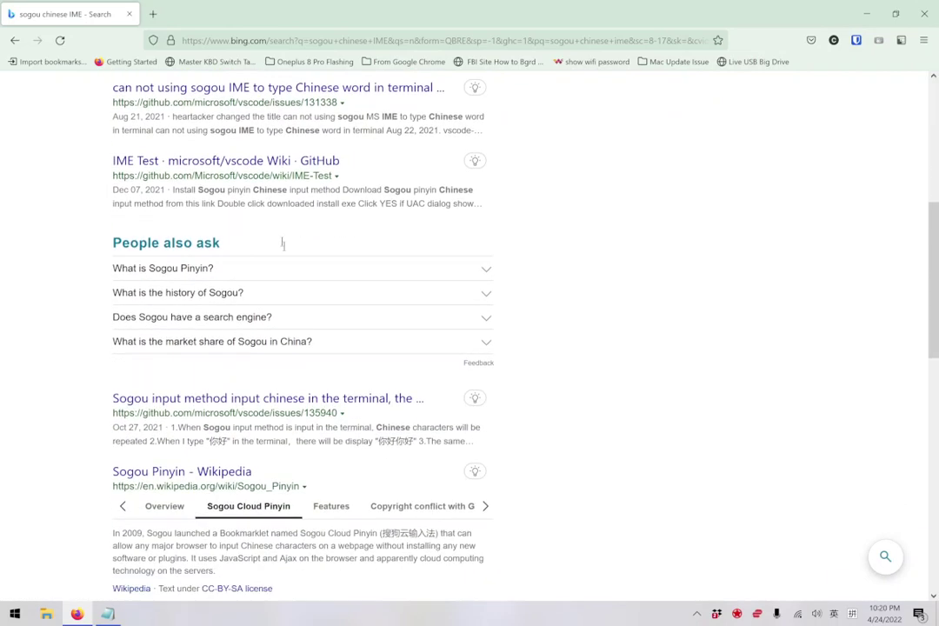
scroll(280, 244, "down", 3)
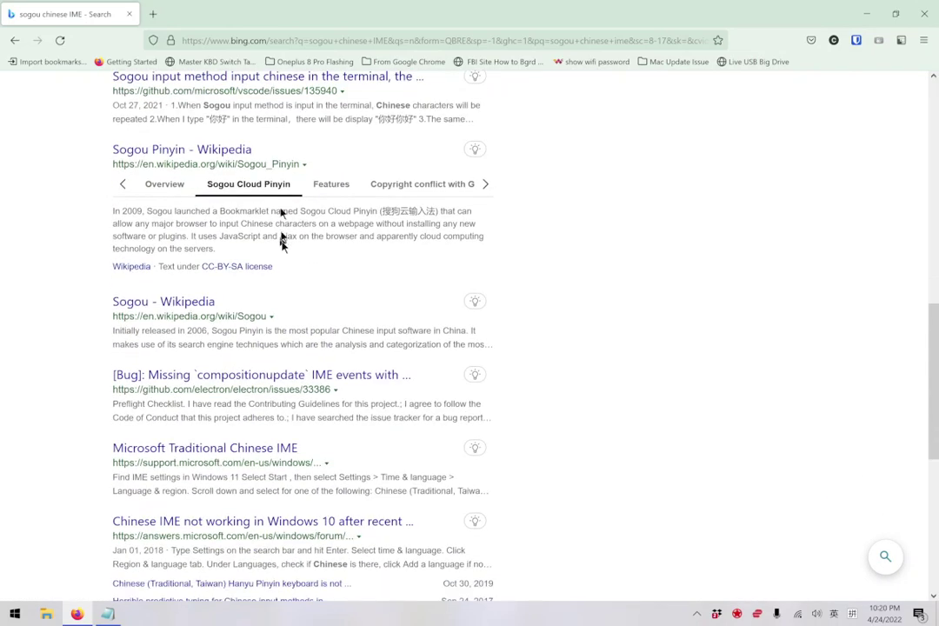
scroll(286, 157, "up", 15)
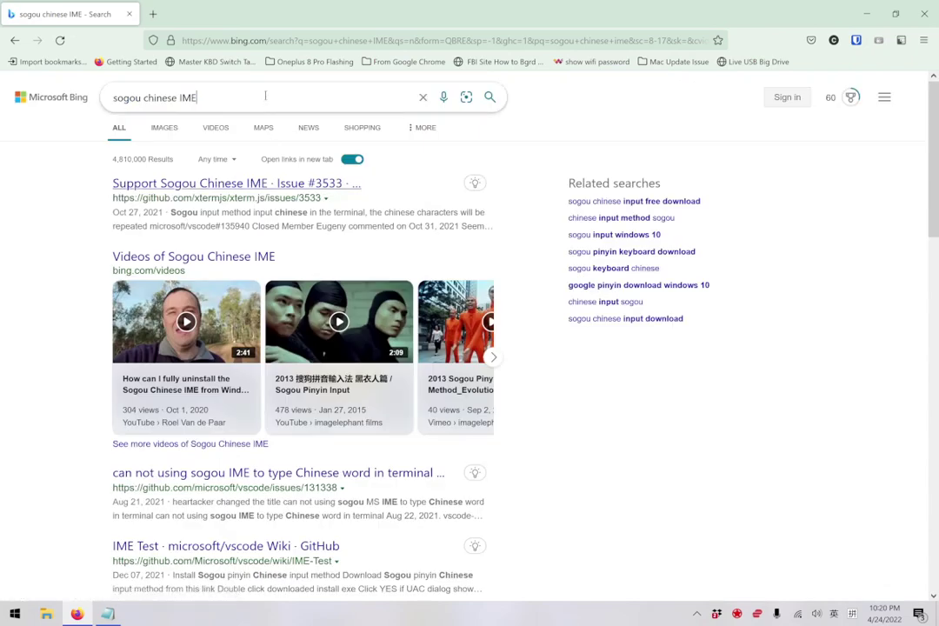
double_click(265, 96)
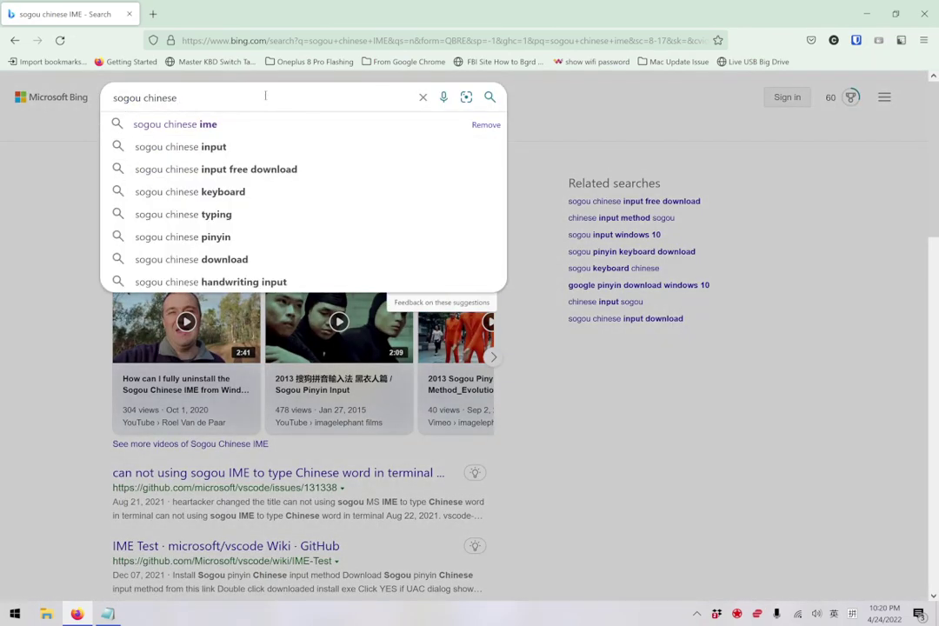
left_click(256, 192)
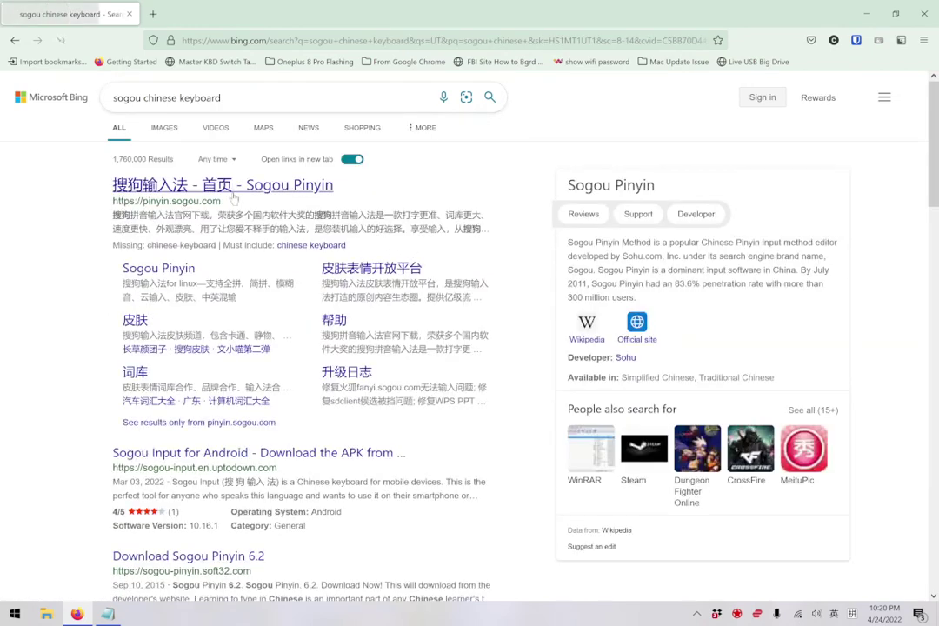
left_click(248, 183)
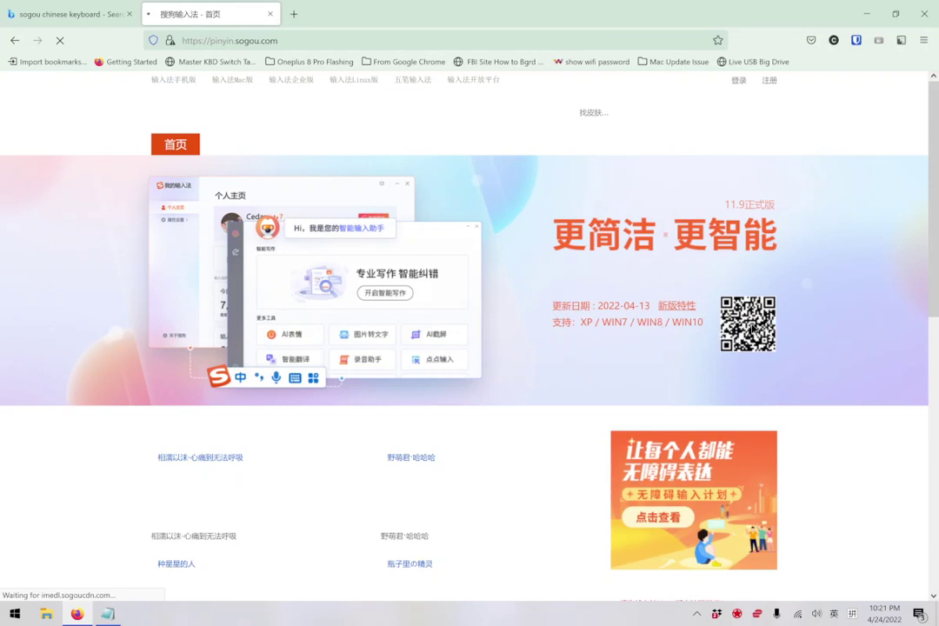
Look through the 搜狗输入法 home page, from the version banner down to the skins, dictionaries and footer.
scroll(532, 372, "down", 3)
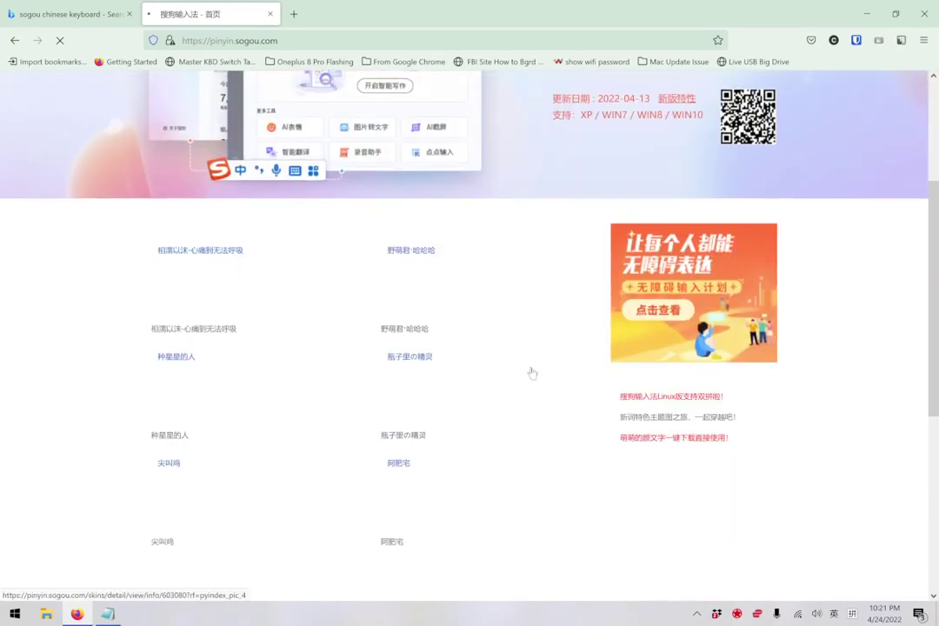
scroll(532, 372, "down", 5)
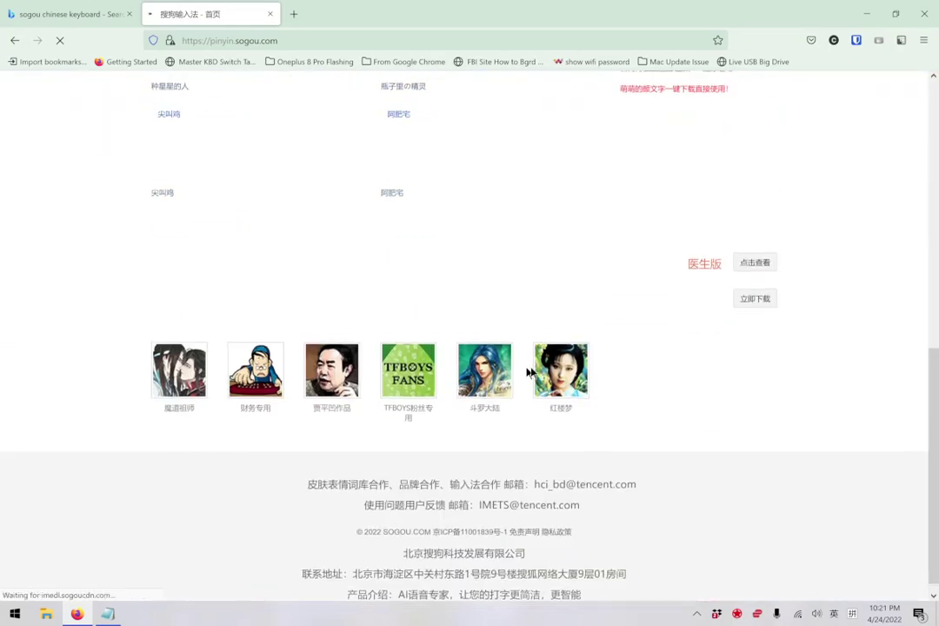
scroll(531, 373, "up", 8)
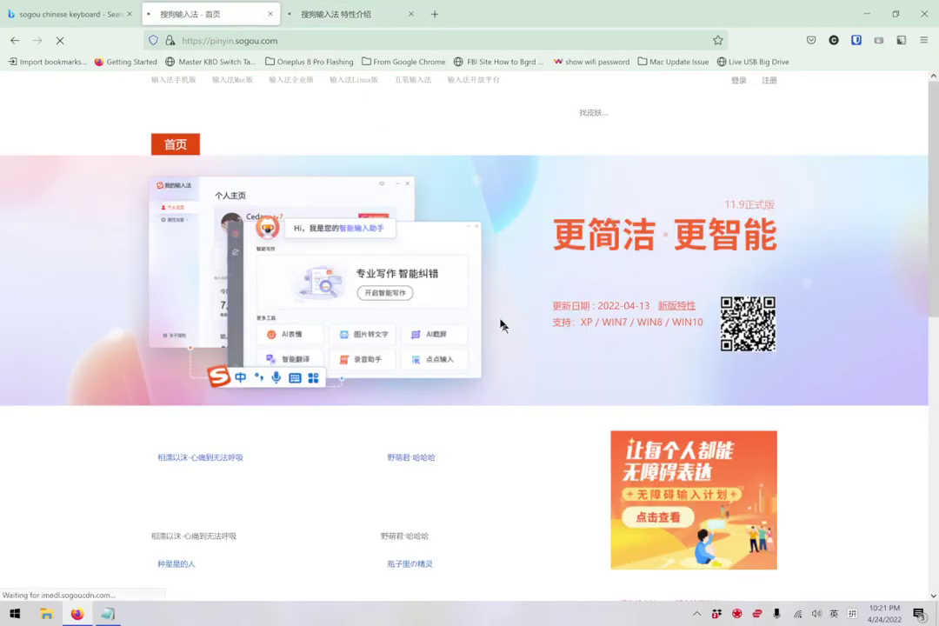
scroll(324, 460, "down", 5)
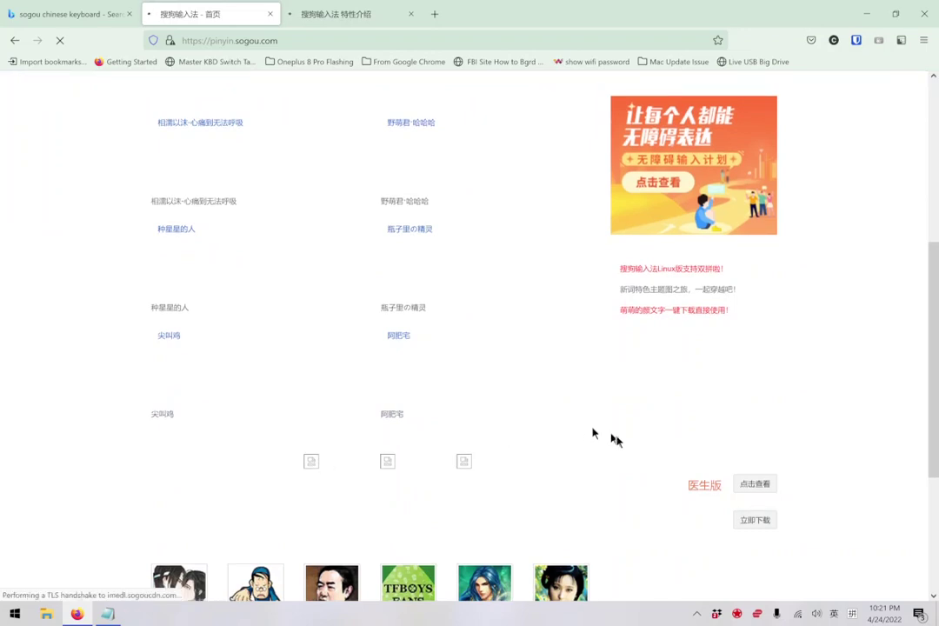
scroll(520, 368, "up", 3)
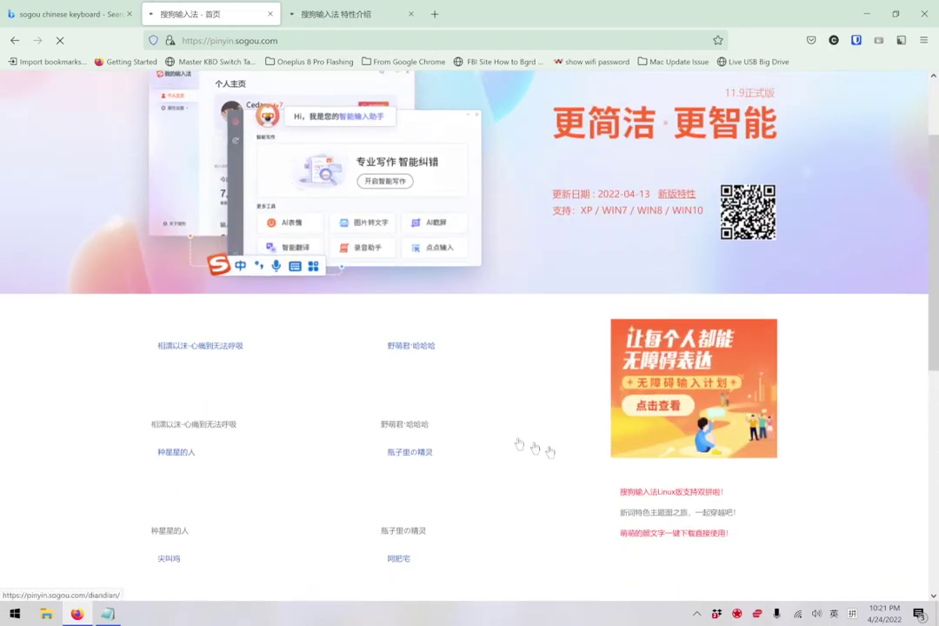
scroll(339, 396, "up", 2)
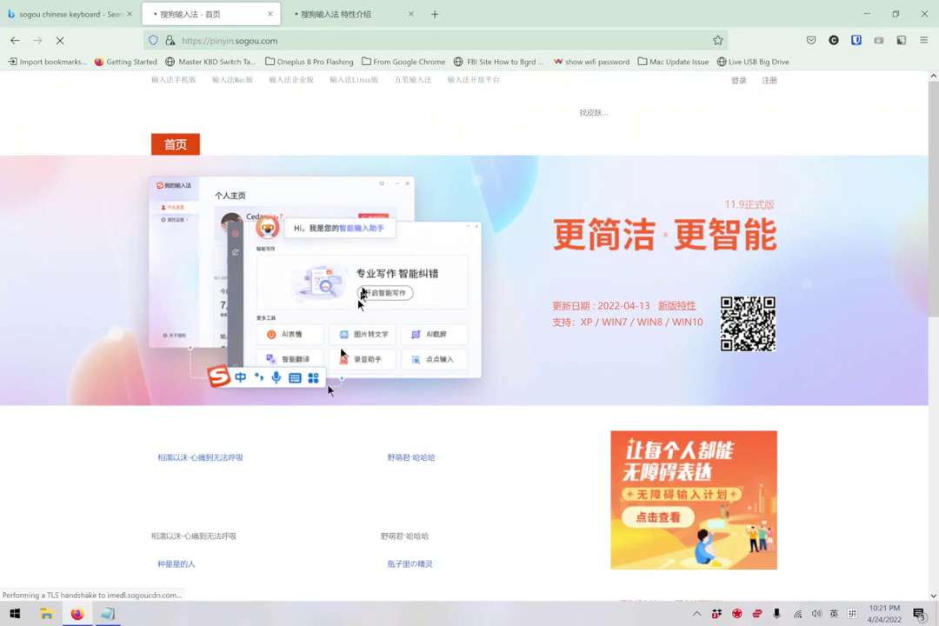